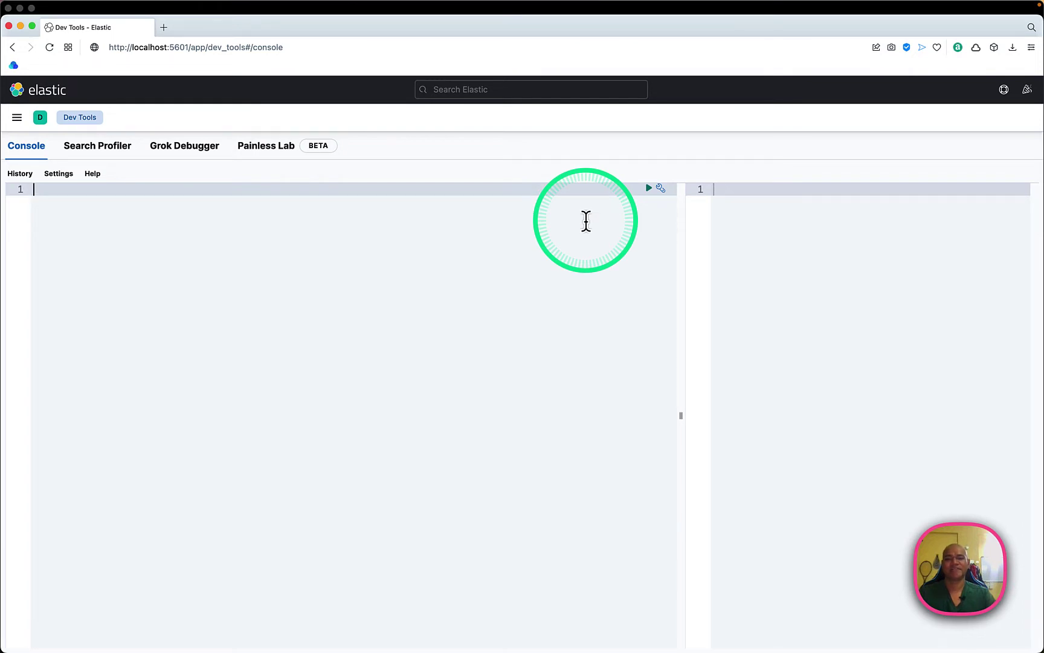
- Narrow the request editor to widen the response pane, and place the cursor in the editor
left_click(684, 305)
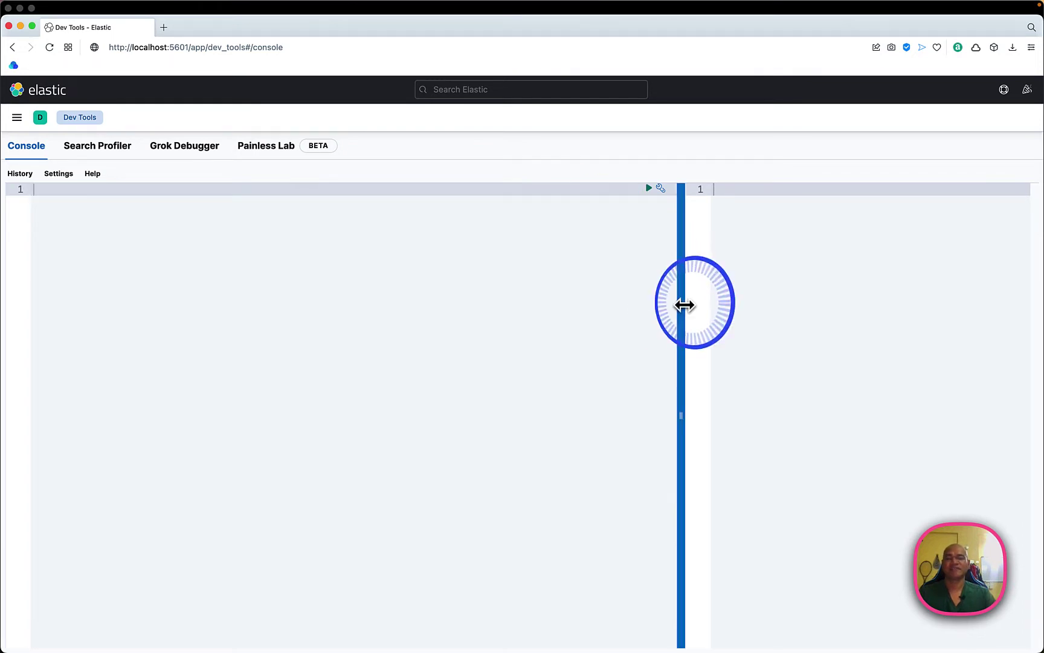
left_click_drag(684, 305, 586, 300)
left_click(504, 299)
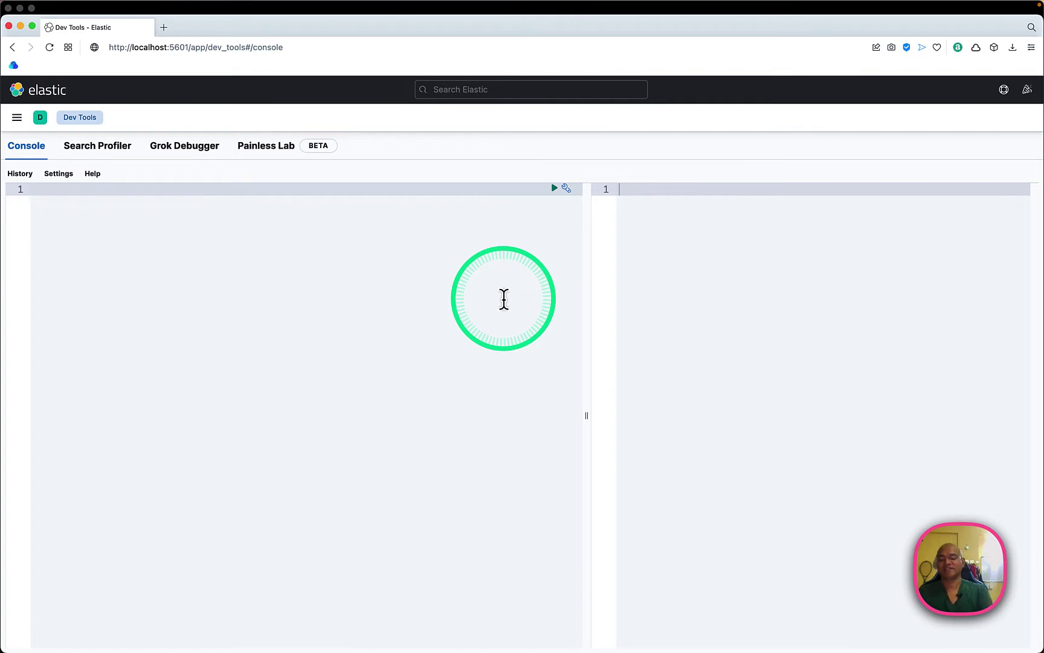
- Write a PUT _component_template/mysettings request and open its "template" object
type("PUT _component_")
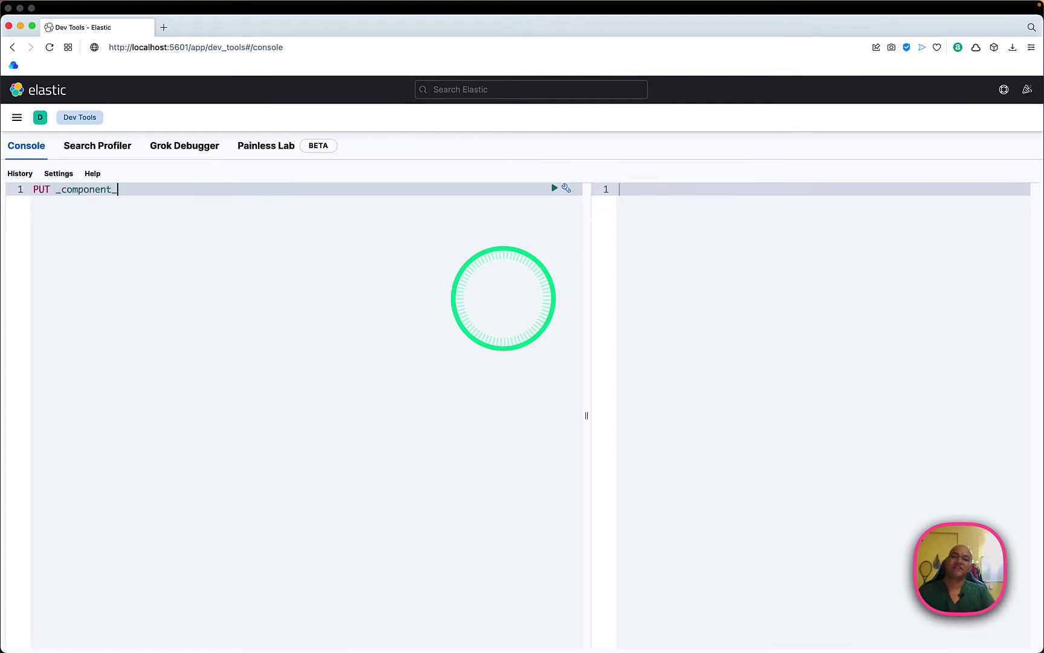
type("template/mysettings")
key("Return")
type("{")
key("Return")
type("\"template\": {")
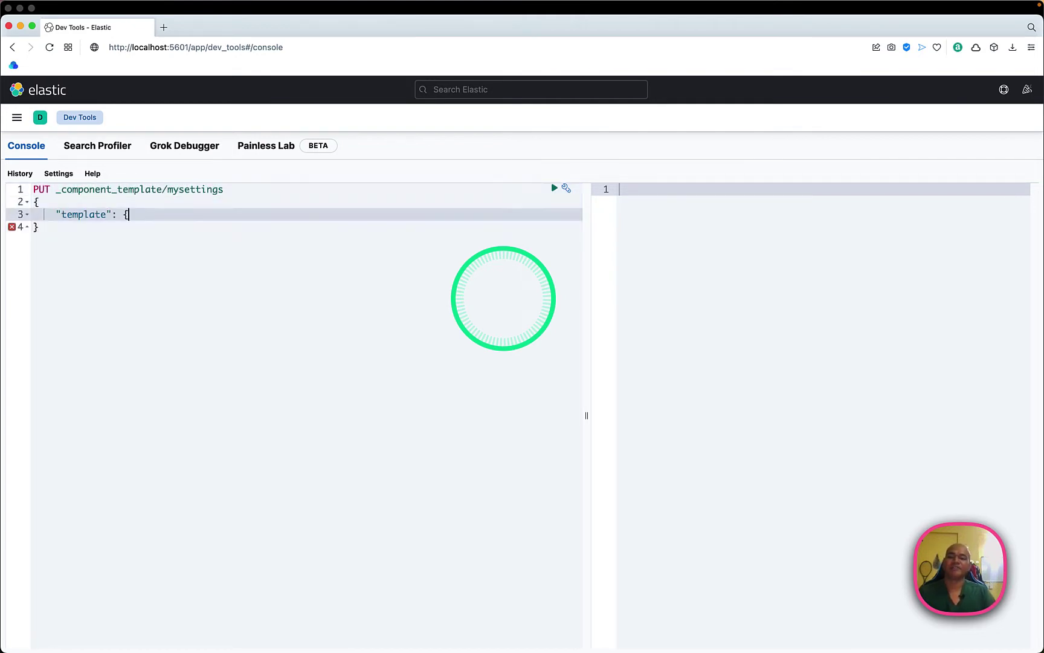
- Add a "settings" object to the template with number_of_shards 1 and number_of_replicas 0
key("Return")
type("\"settings\": {")
key("Return")
type("\"number_of_shards\": 1,")
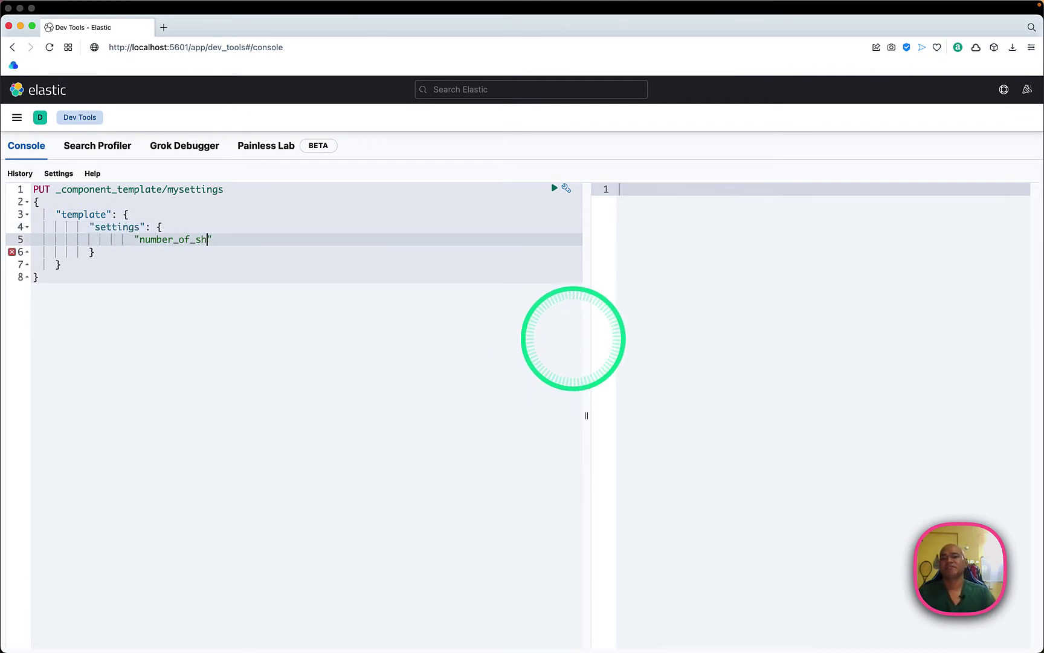
key("Return")
type("\"number_of_replicas\": ")
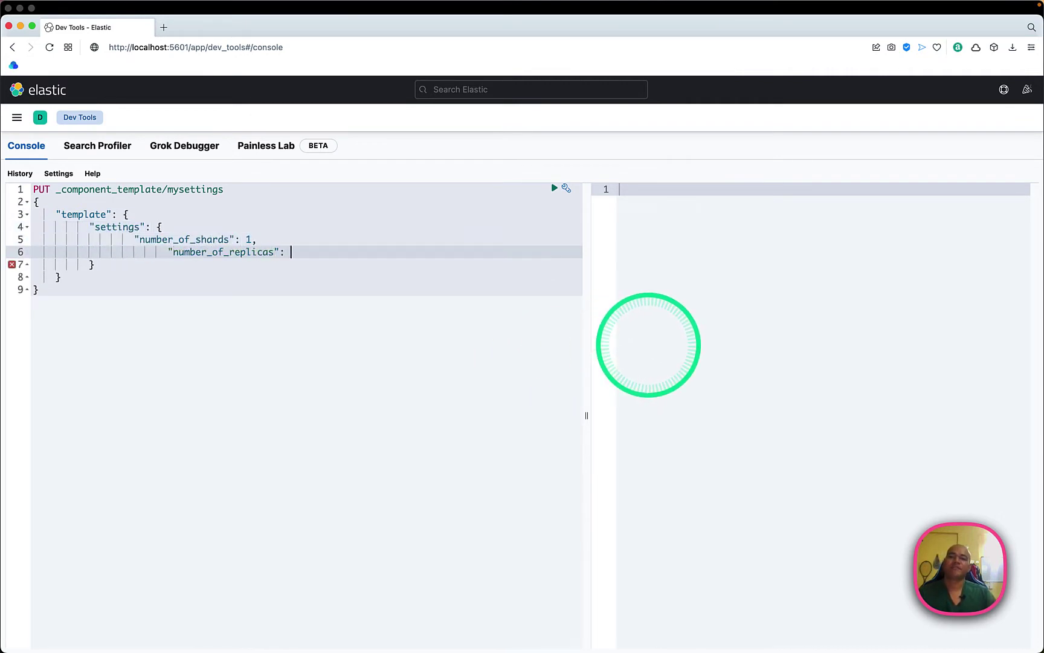
type("0")
- Tidy the mysettings request with auto-indent and send it to create the component template
key("shift+Down")
key("shift+Down")
key("BackSpace")
key("ctrl+i")
key("ctrl+Return")
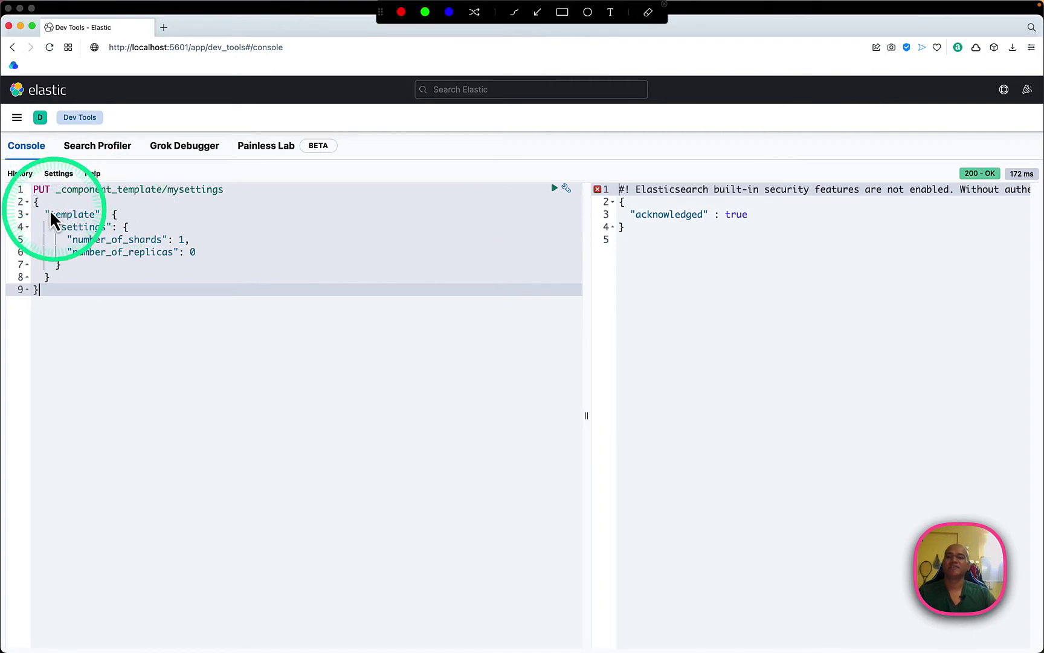
left_click_drag(41, 206, 253, 292)
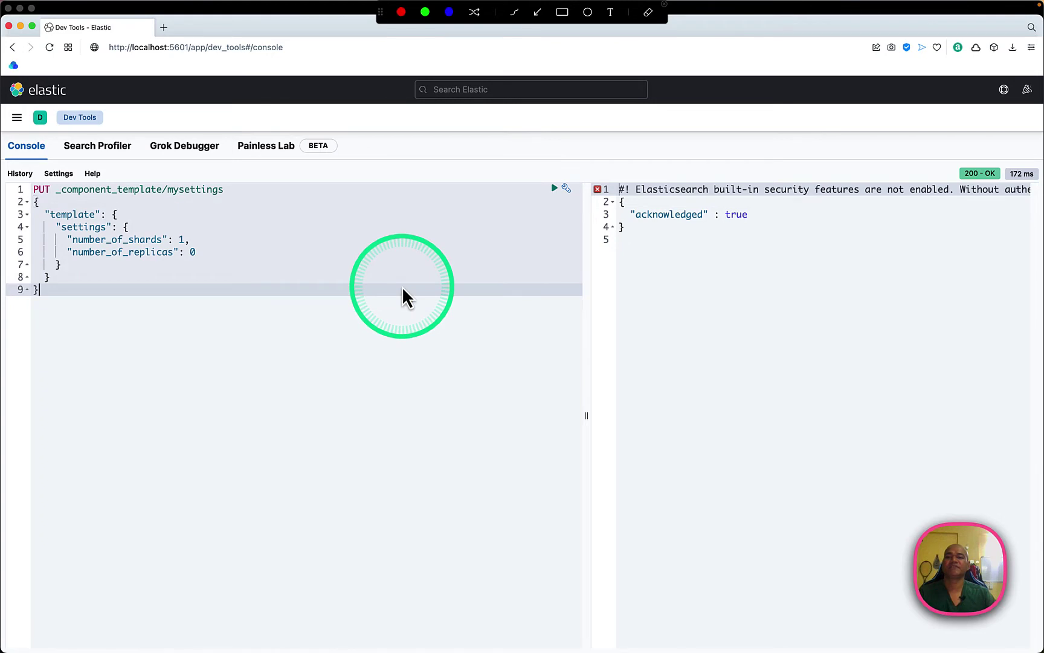
left_click_drag(620, 200, 801, 242)
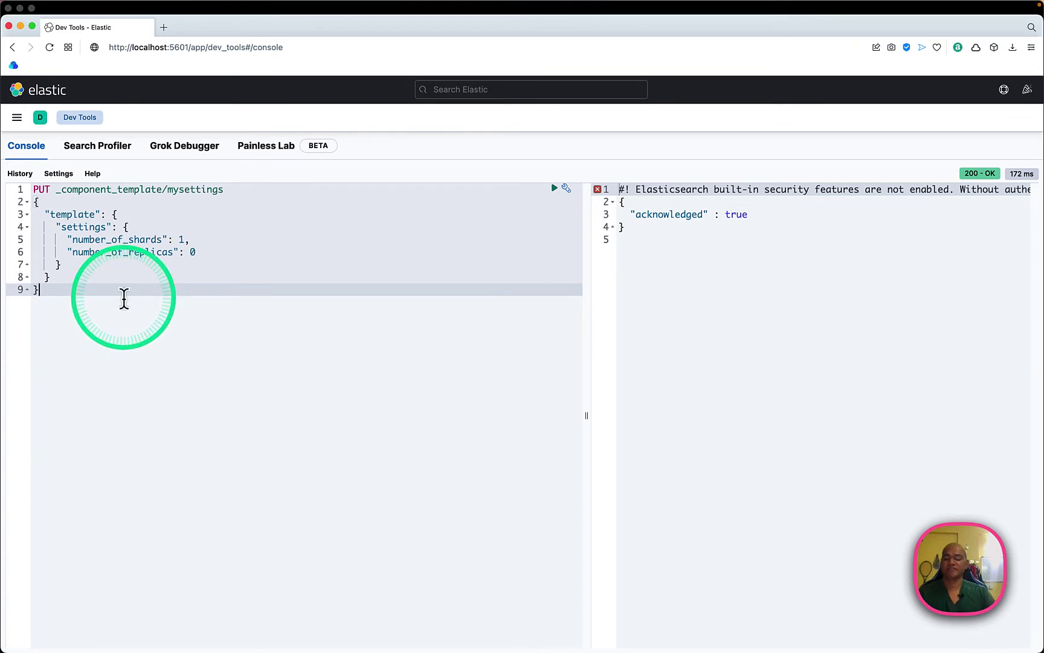
- Replace the editor content with GET _component_template/mysettings and send it to retrieve the stored template
key("super+a")
key("BackSpace")
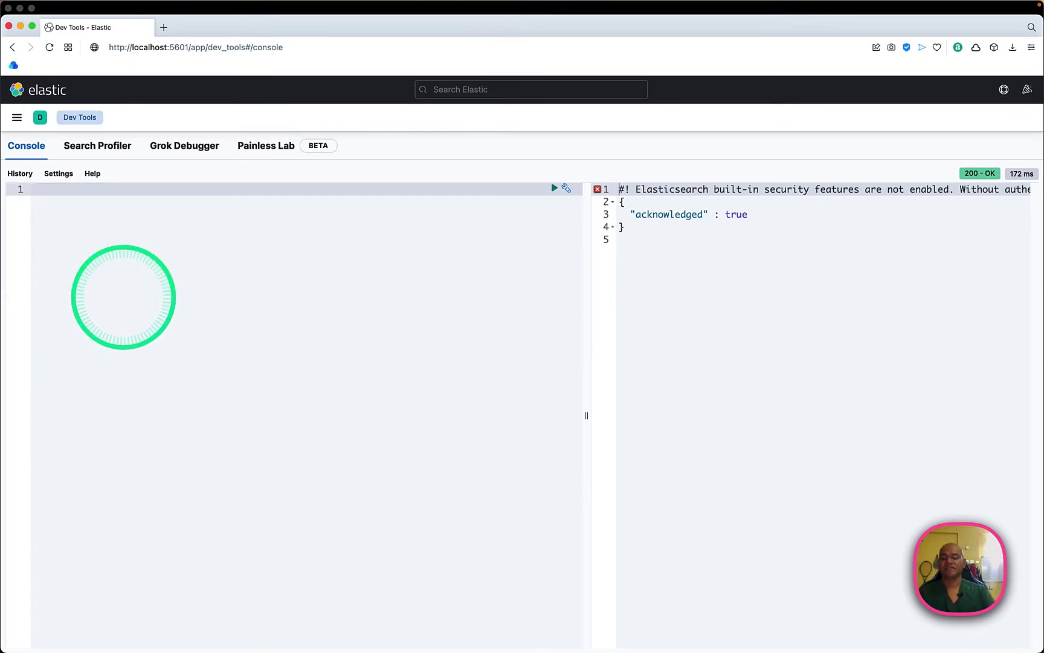
type("GET _component_template/mysettings")
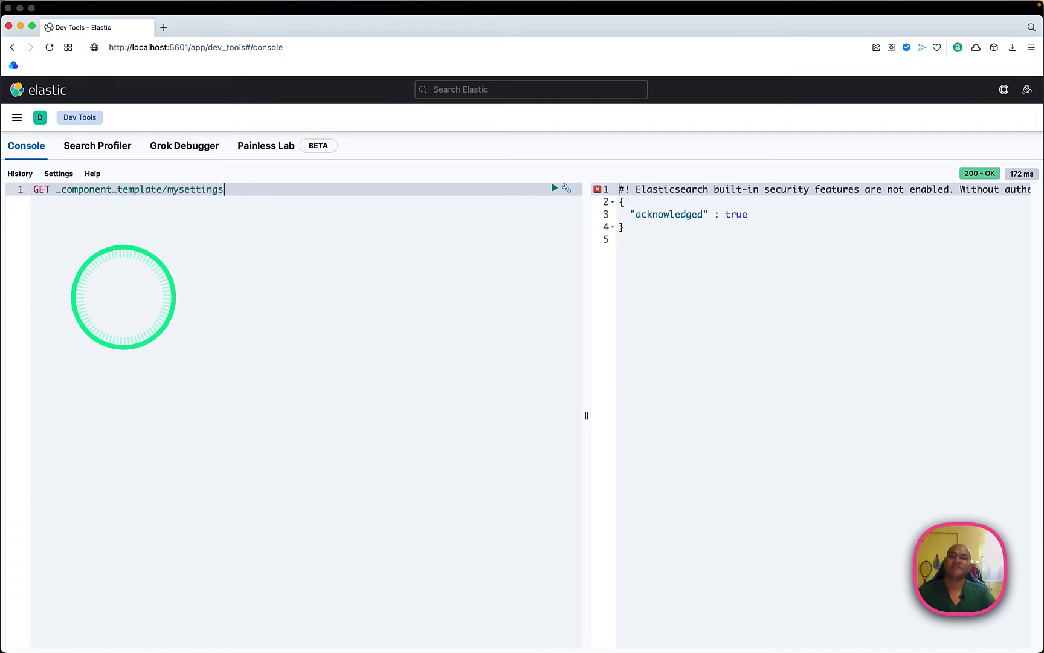
key("super+Return")
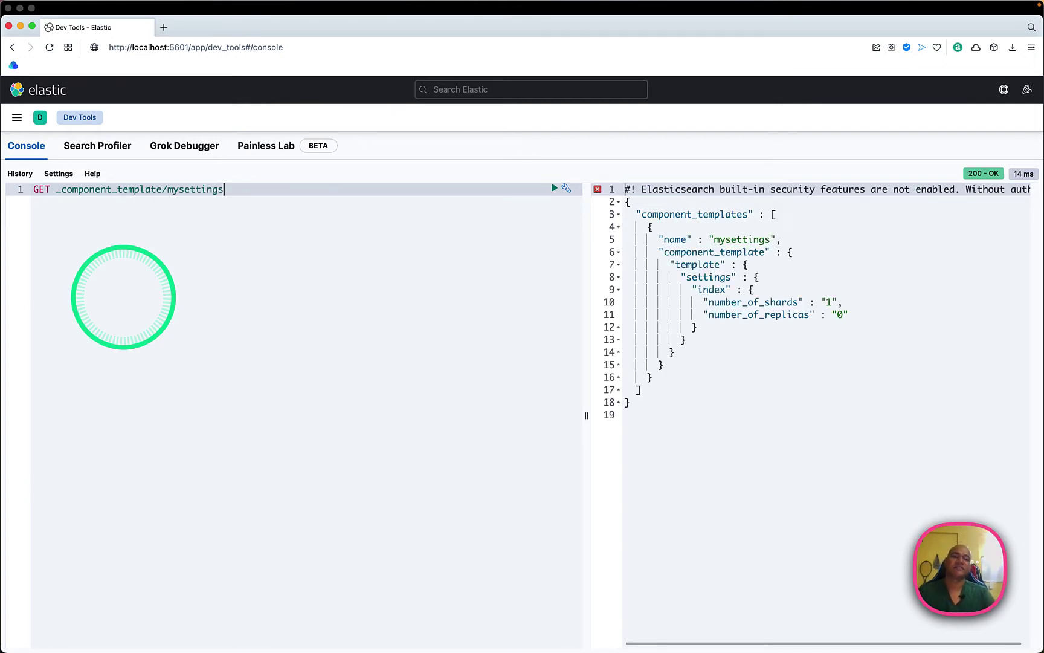
key("super+shift+a")
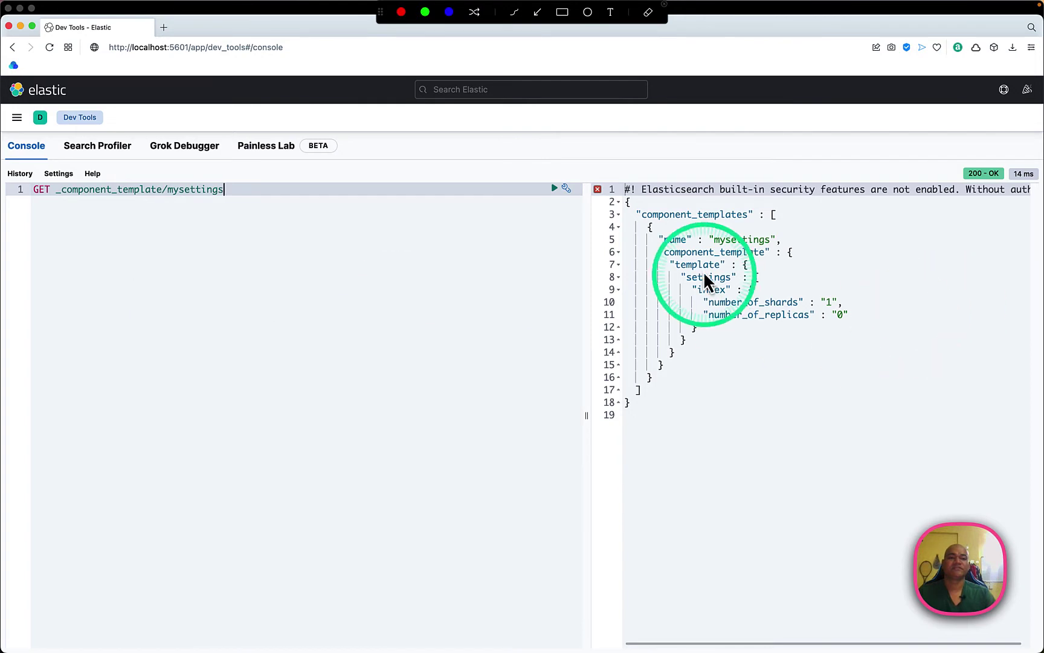
mouse_move(696, 294)
left_mouse_down()
mouse_move(1001, 424)
mouse_move(881, 335)
left_mouse_up()
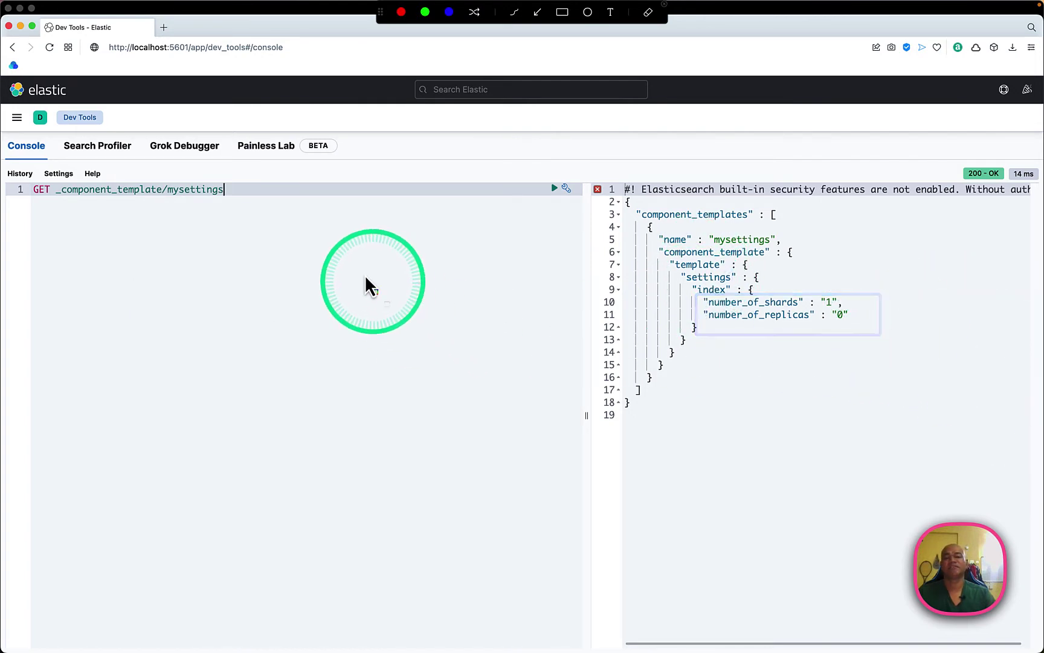
left_click(319, 234)
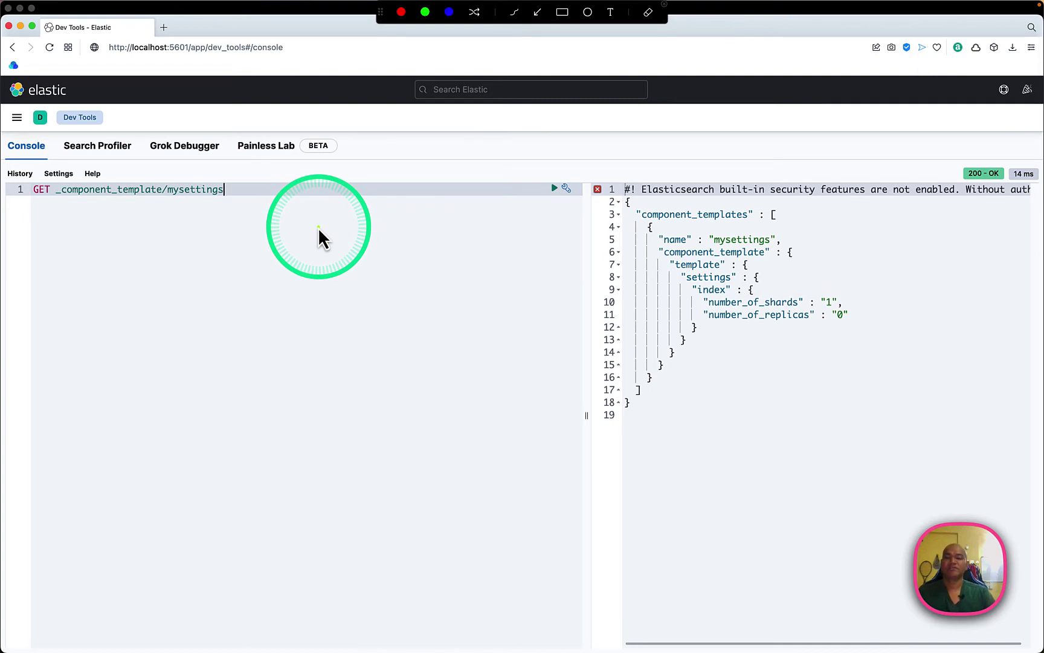
key("Escape")
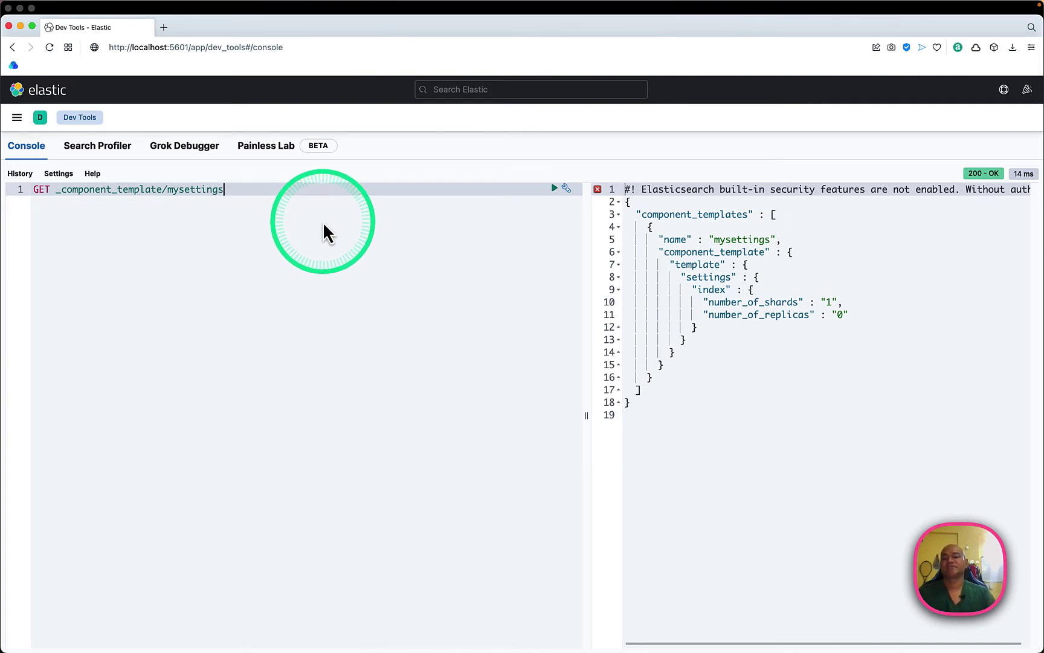
- Replace the editor content with a PUT _ilm/policy/logs request and open its "policy" and nested "phases" objects
left_click(323, 223)
key("super+a")
key("BackSpace")
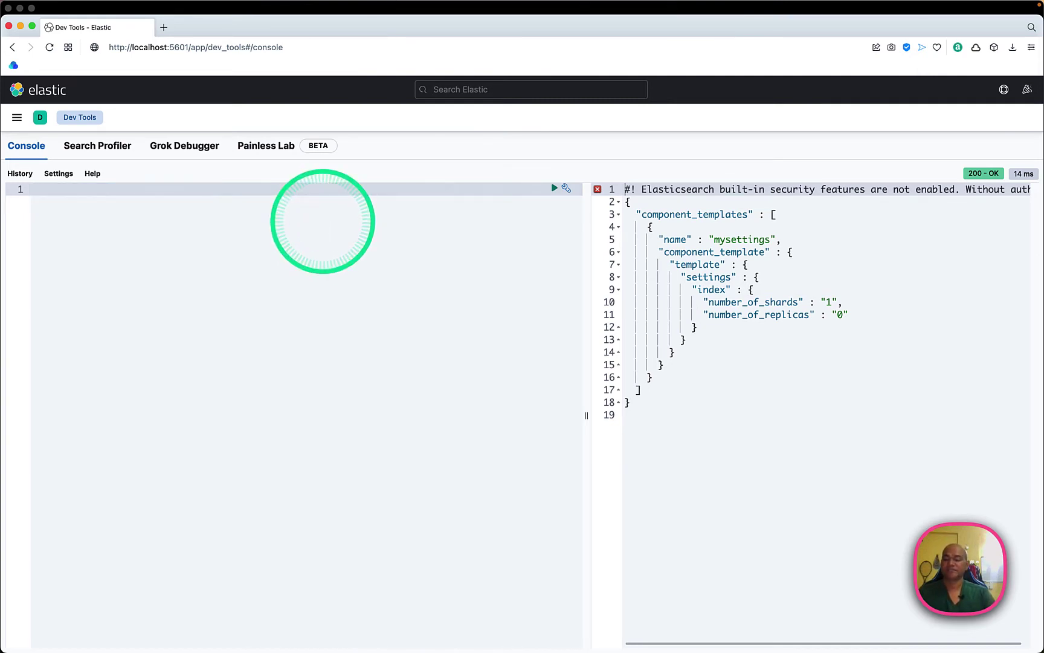
type("PUT _ilm/poli")
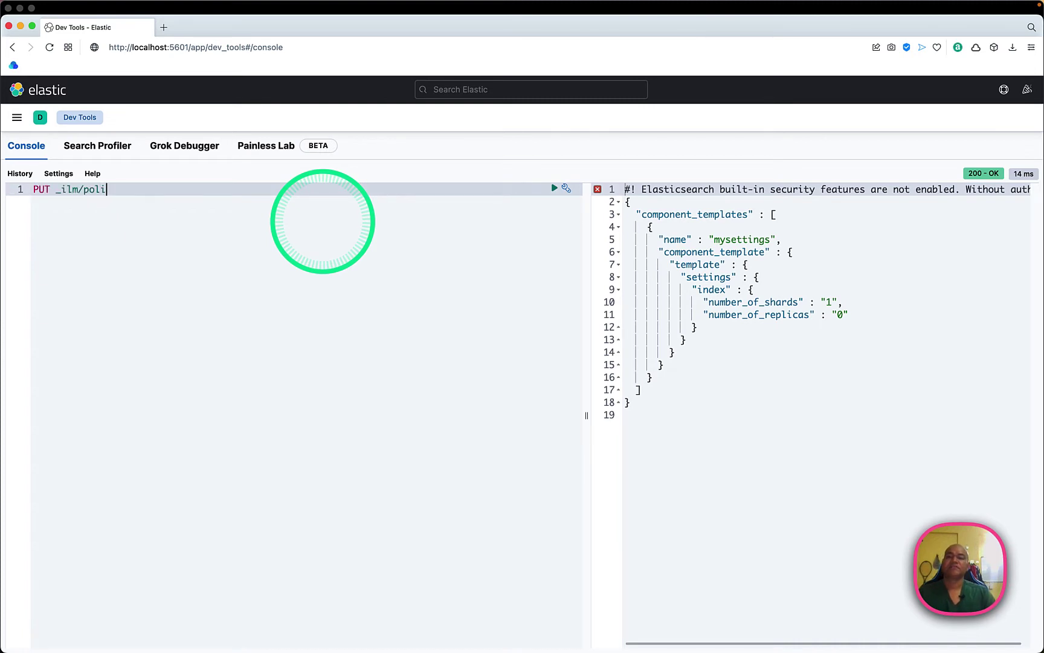
type("cy/logs")
key("Return")
type("{")
key("Return")
type("\"policy\": {")
key("Return")
type("\"phases\": ")
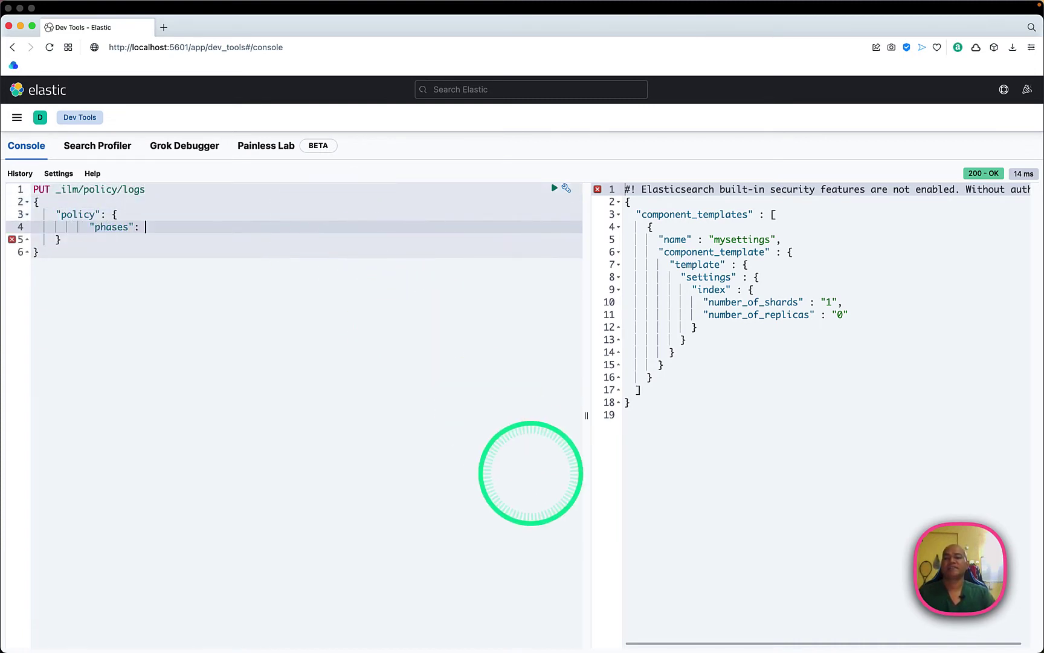
type("{")
- Add a "hot" phase with an empty "actions" object to the policy's phases
key("Return")
type("\"hot\": {")
key("Return")
type("\"actions\": {}")
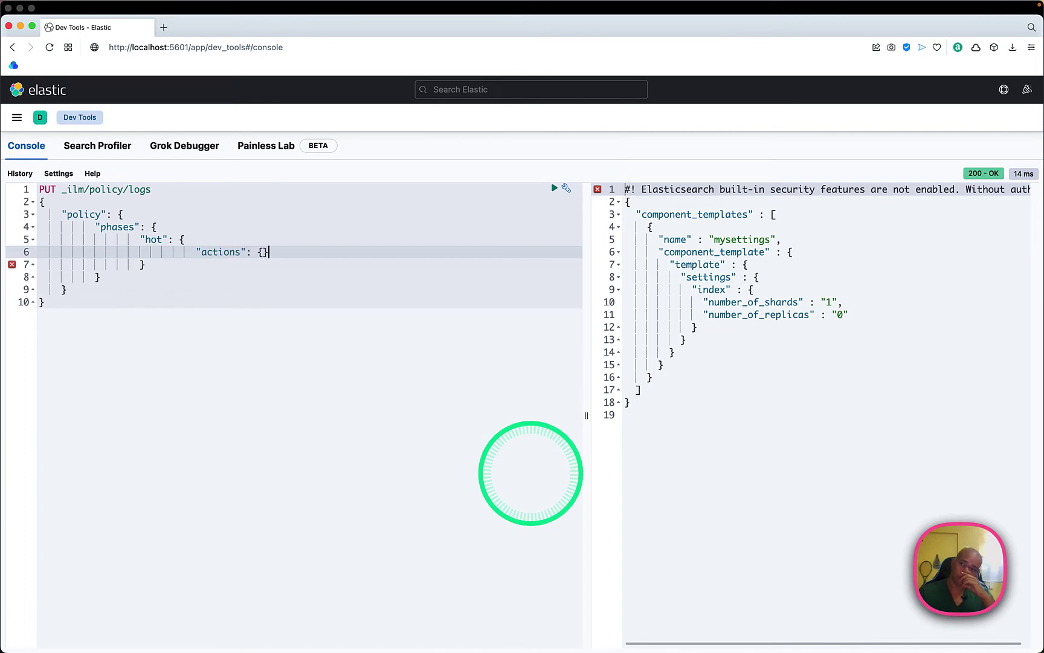
key("Down")
type(",")
- Add a "warm" phase with min_age "7d" after the hot phase and open its "actions" object
key("Return")
type("\"warm\": {")
key("Return")
type("\"mi")
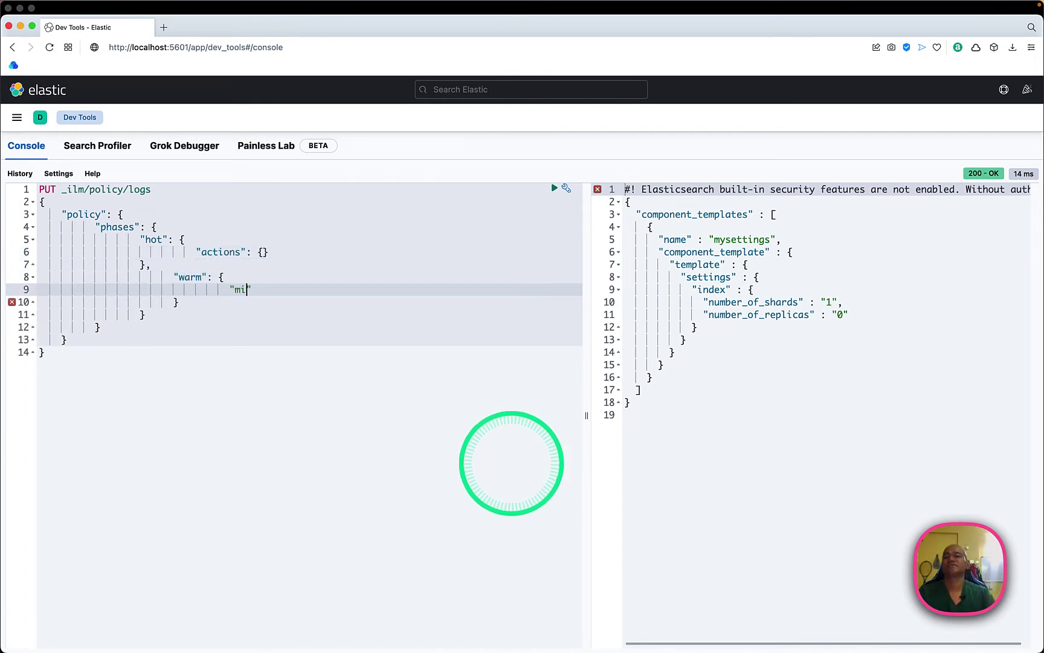
type("n_age\": \"7d\",")
key("Return")
type("\"actions\": {")
key("Return")
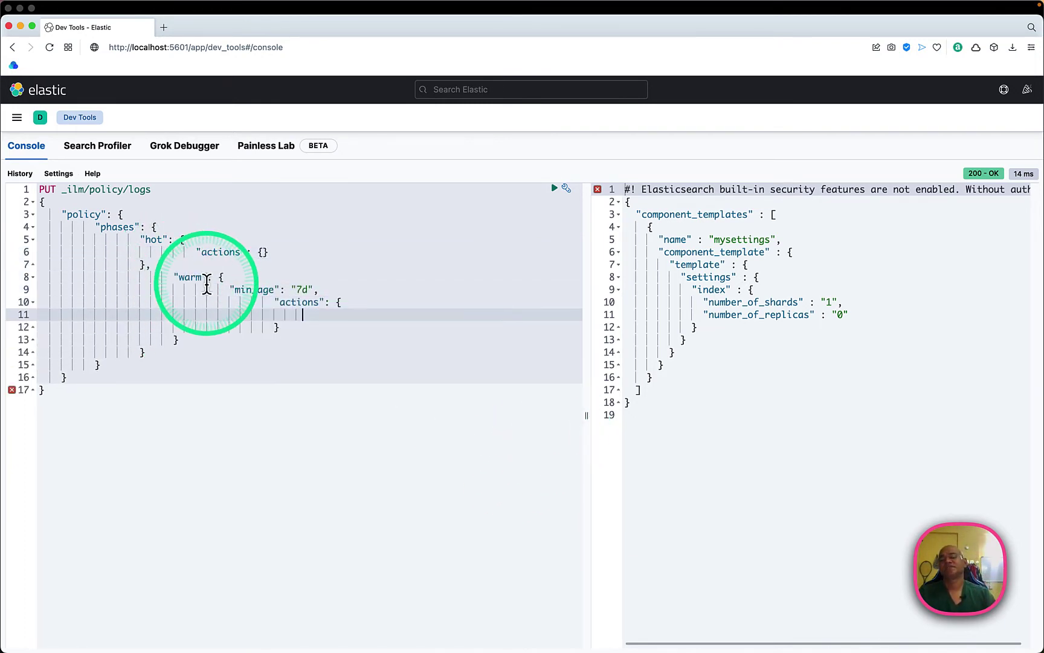
- Add a forcemerge action with max_num_segments 1 to the warm phase and close the phase
type("\"forcemerge\": {")
key("Return")
type("\"m")
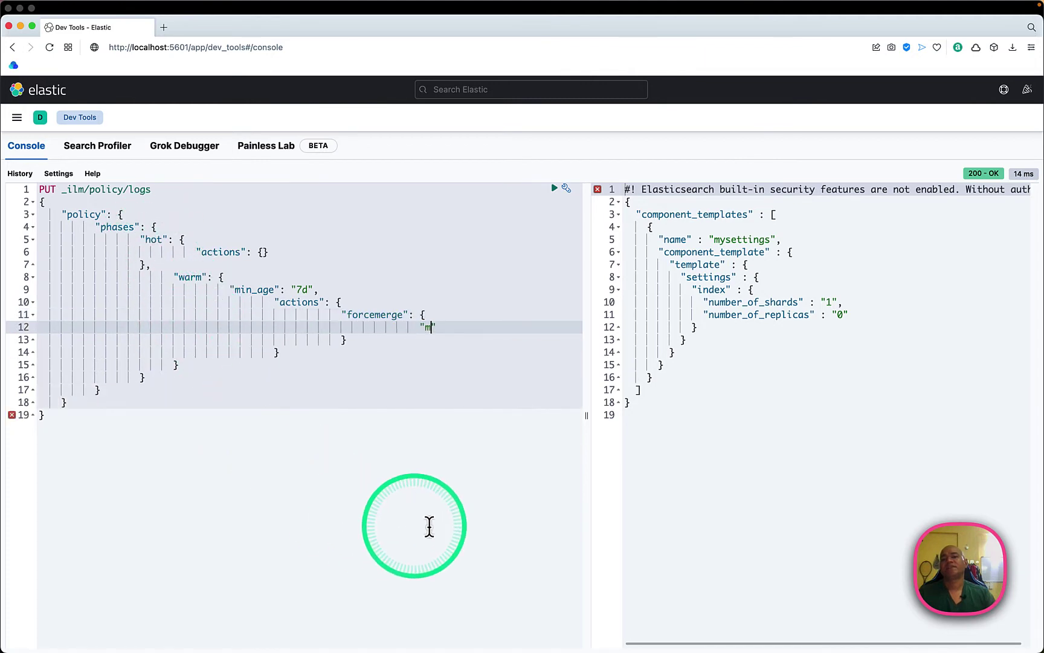
type("ax_num_segments\": 1")
key("Return")
type("}")
key("Return")
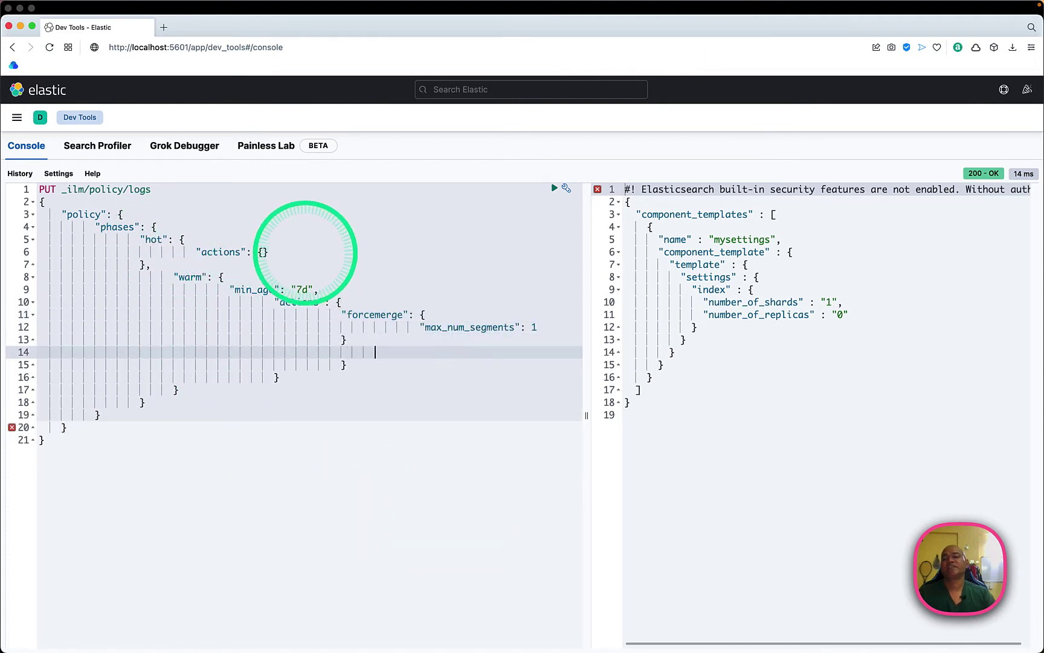
type("}")
key("Return")
type("},")
- Add a "cold" phase with min_age "30d" and an empty "freeze" action after the warm phase
key("Return")
type("\"cold\": {")
key("Return")
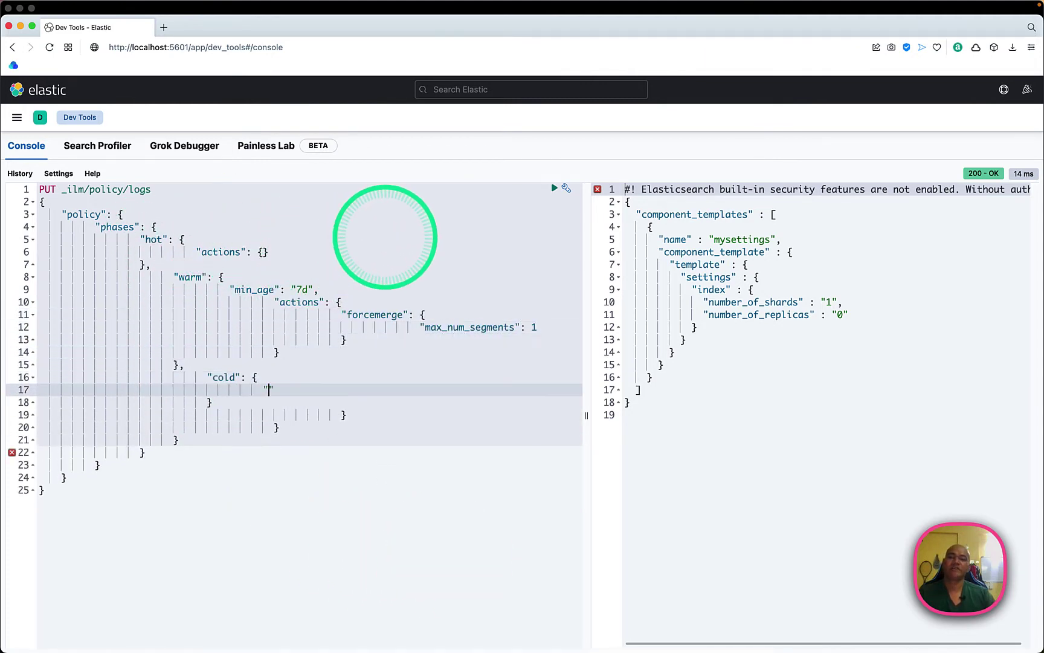
type("\"min_age\": \"30d\",")
key("Return")
type("\"actions\": {")
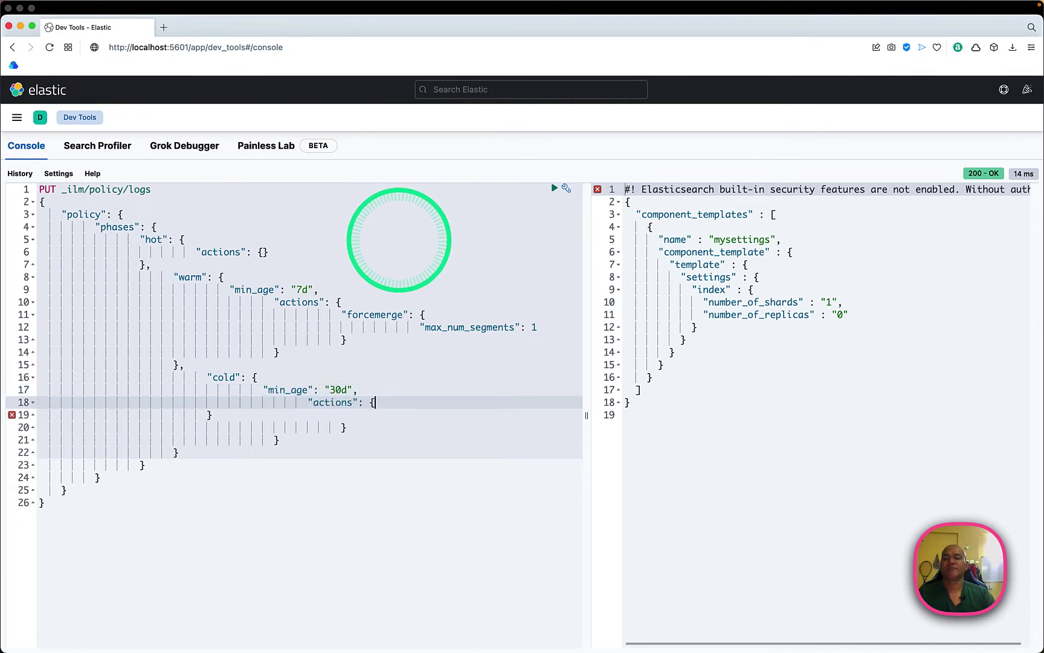
key("Return")
type("\"freeze\": {}")
key("Return")
type("}")
key("Return")
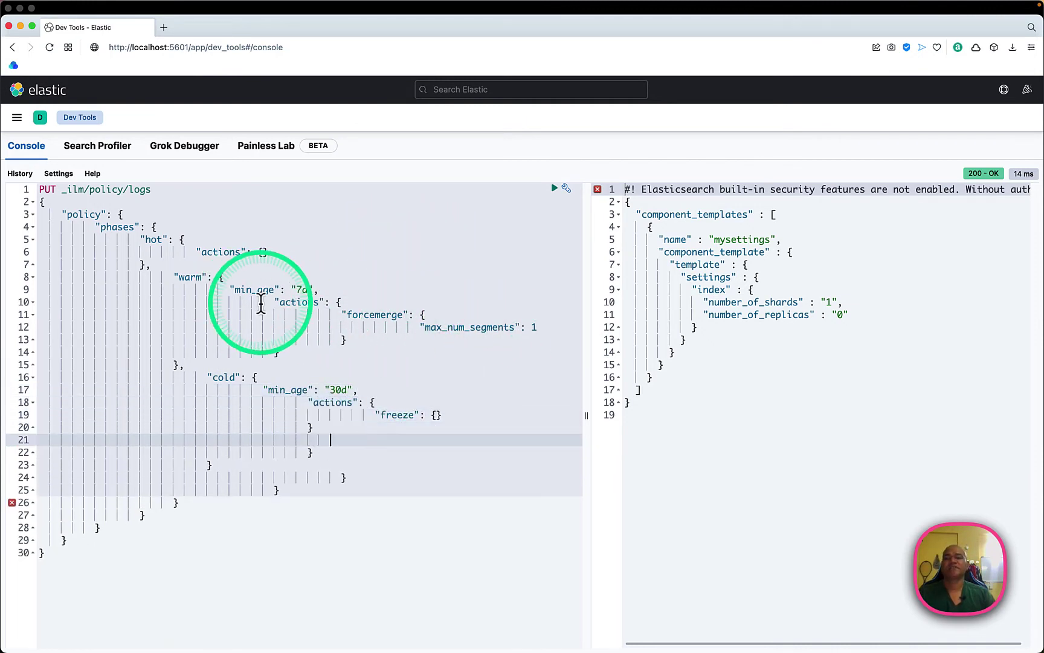
type("},")
- Add a "delete" phase with min_age "90d" and an empty "delete" action after the cold phase
key("Return")
type("\"delete\": {")
key("Return")
type("\"min_age\": \"90d\",")
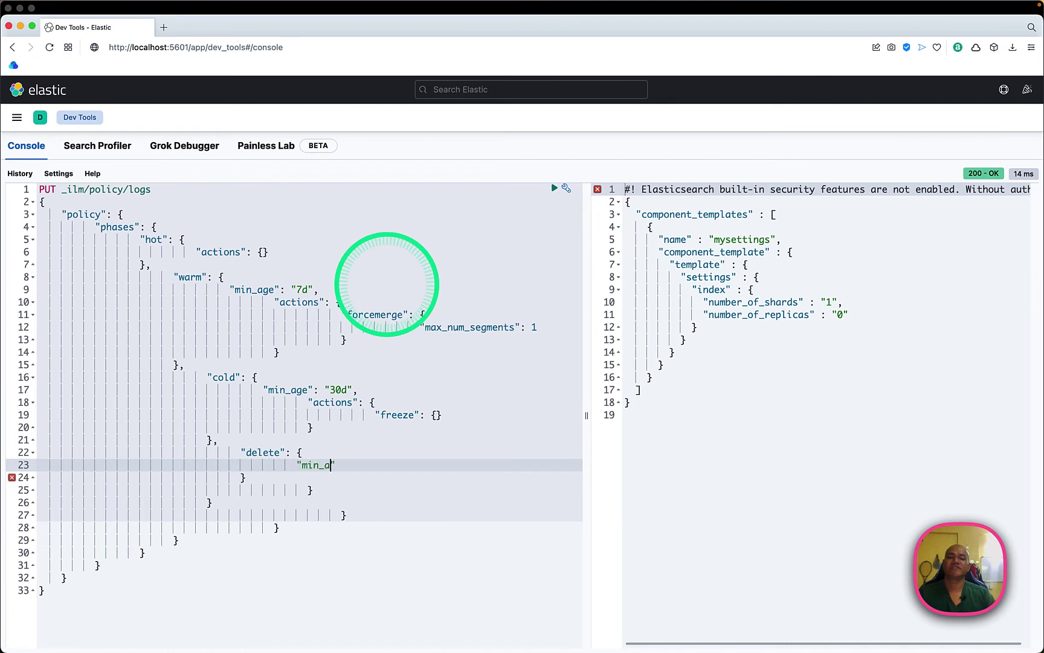
key("Return")
type("\"actions\": {")
key("Return")
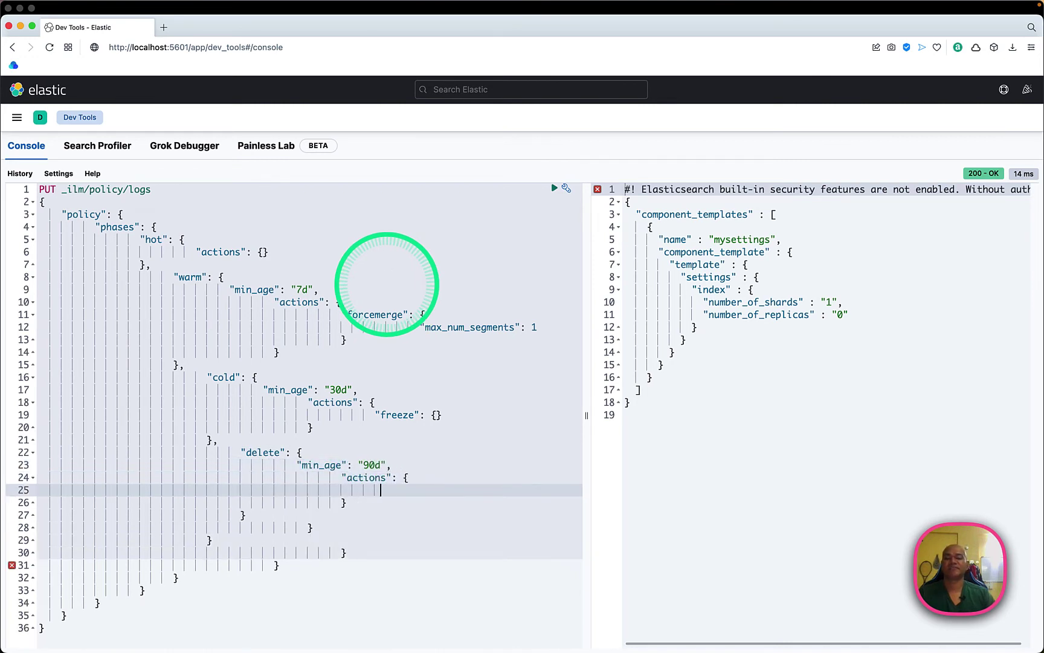
type("\"delete\": {}")
key("Return")
type("}")
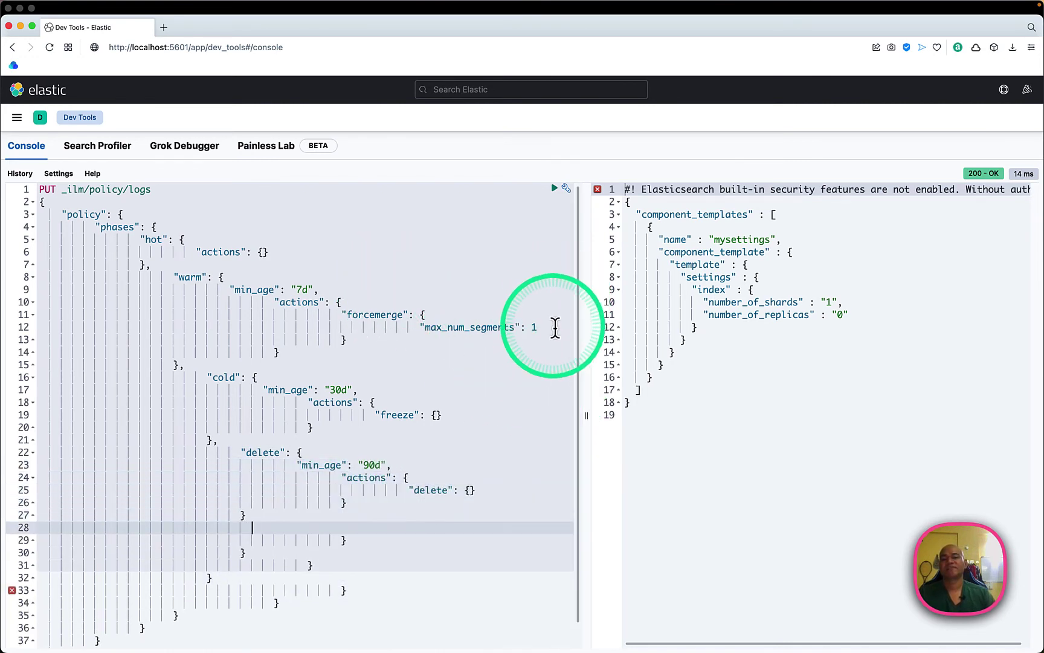
- Clean up the logs policy request by removing surplus closing braces and auto-indenting it, and send it
key("Down")
key("shift+Down")
key("shift+Down")
key("shift+Down")
key("shift+Down")
key("shift+Down")
key("shift+Down")
key("BackSpace")
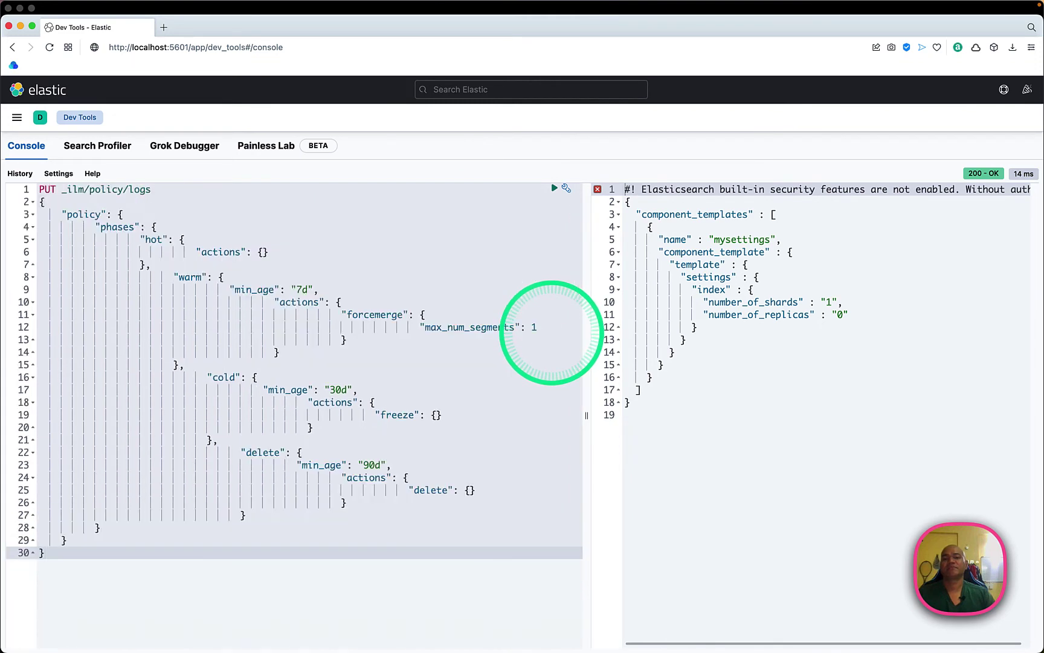
key("ctrl+i")
key("ctrl+Return")
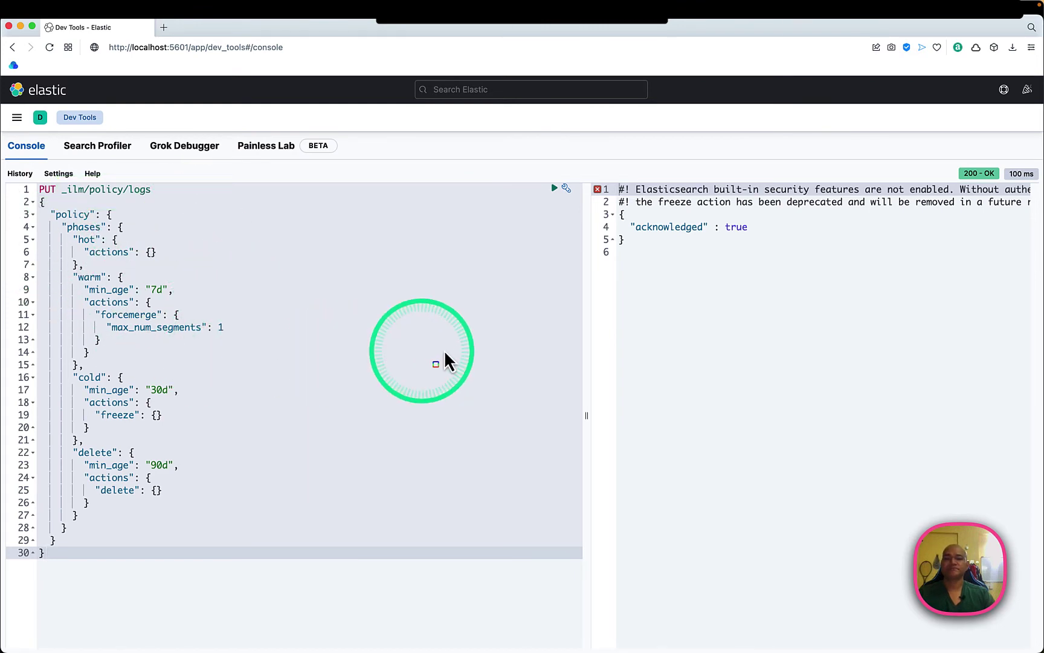
- Replace the editor content with GET _ilm/policy/logs and send it to retrieve the stored lifecycle policy
left_click(271, 347)
key("super+a")
key("BackSpace")
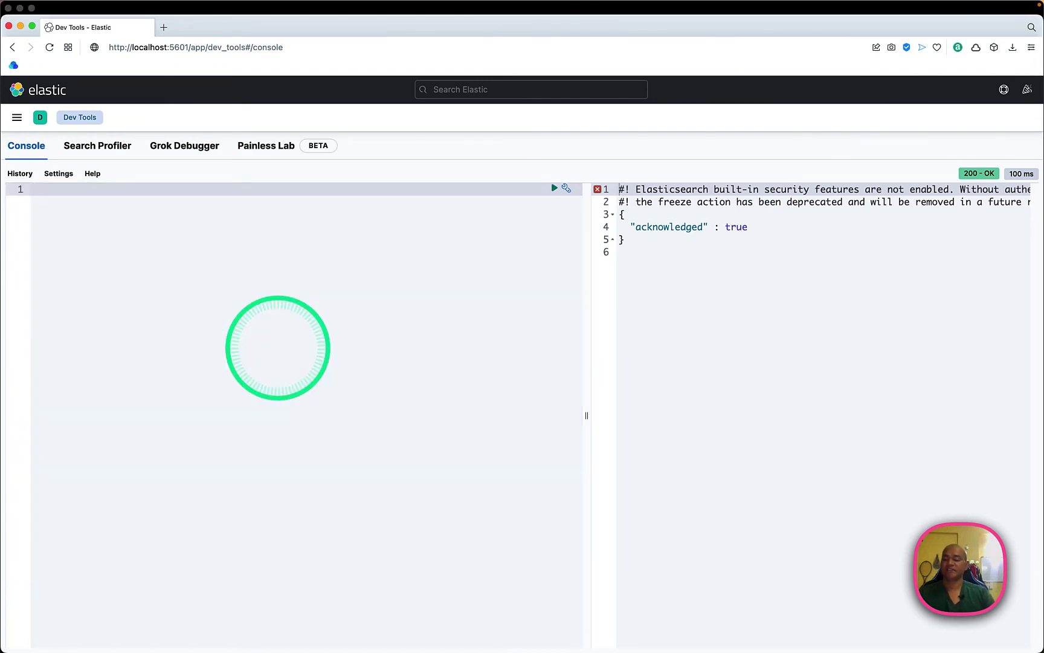
type("GET _ilm/policy/logs")
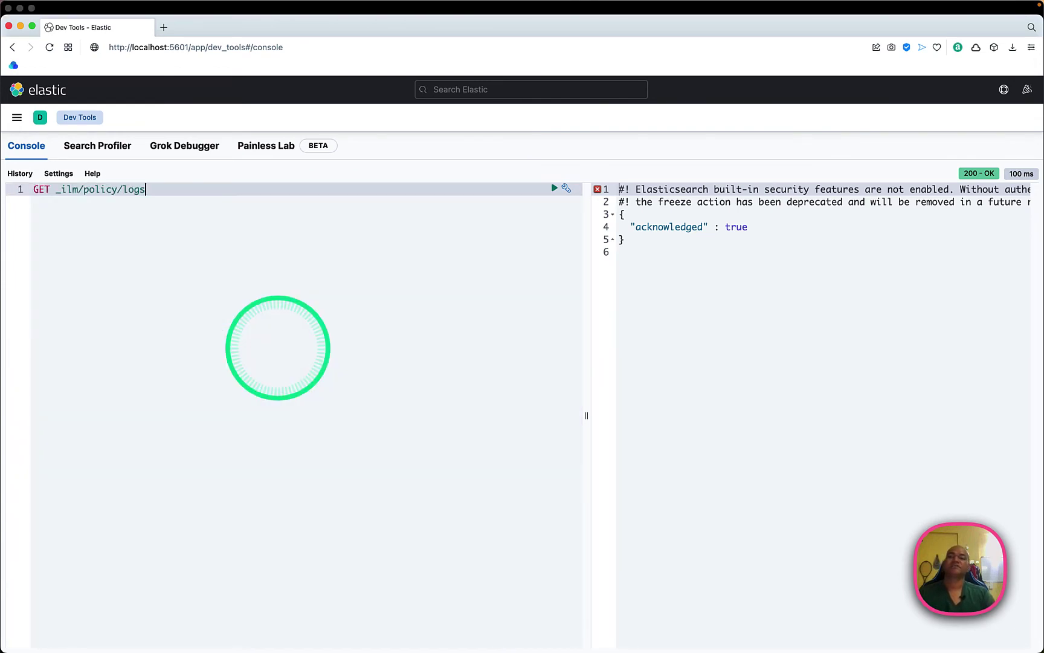
key("super+Return")
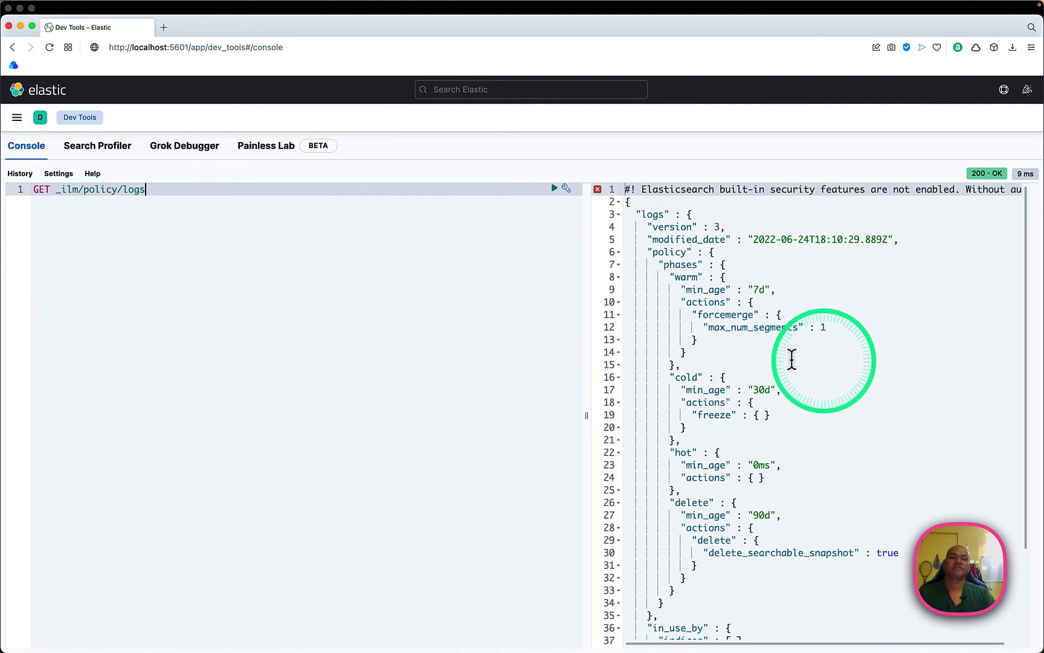
- Replace the editor content with a PUT _index_template/logs request and open its JSON body
scroll(760, 362, "down", 5)
scroll(761, 363, "up", 5)
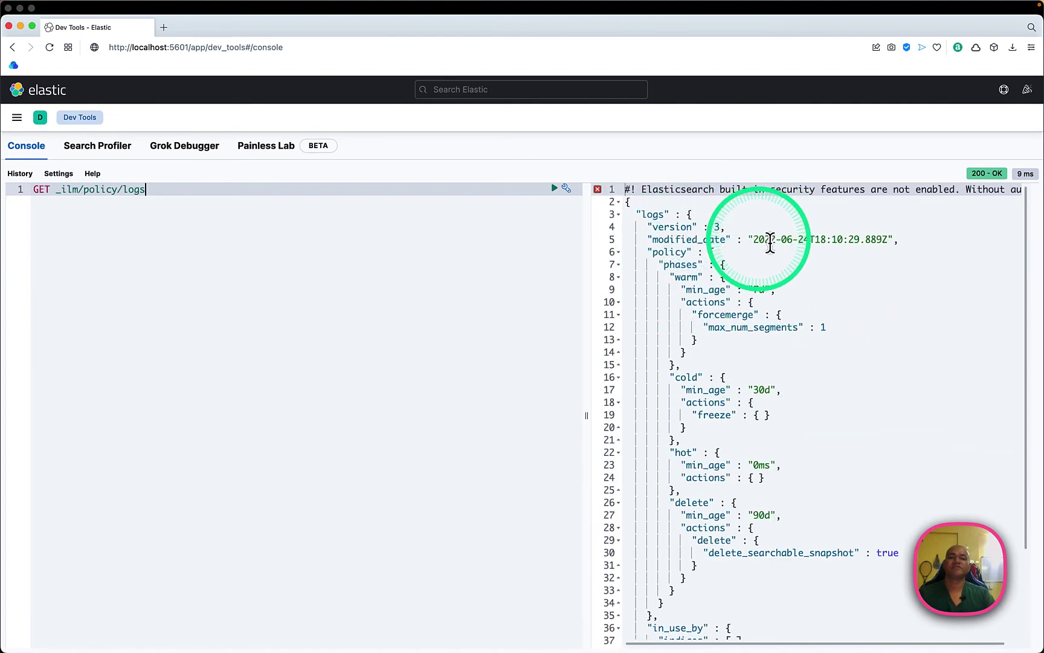
key("super+a")
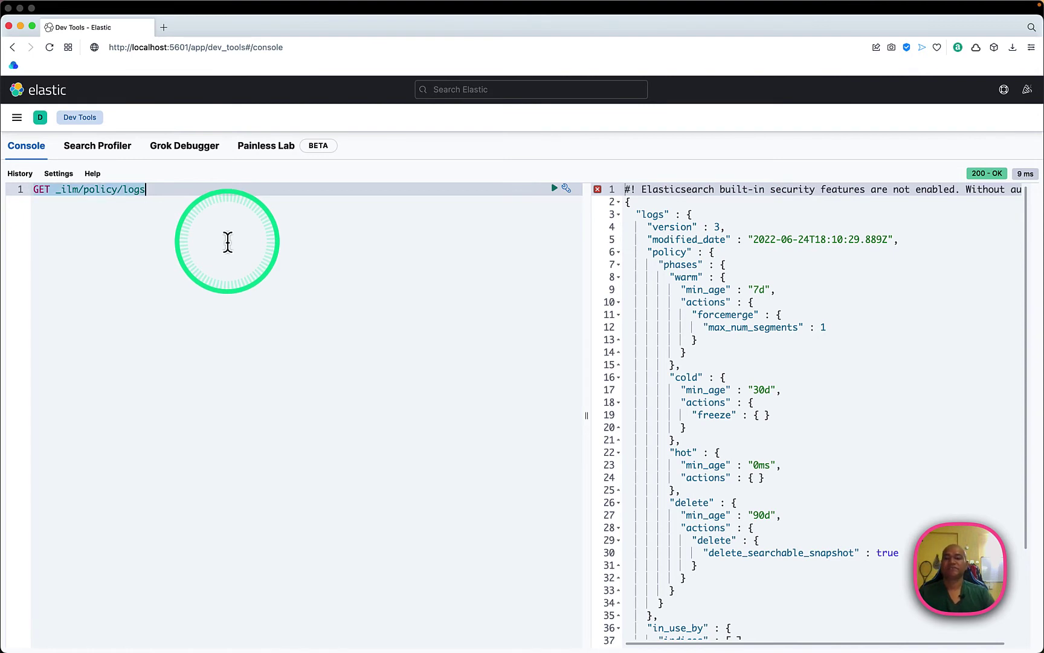
key("BackSpace")
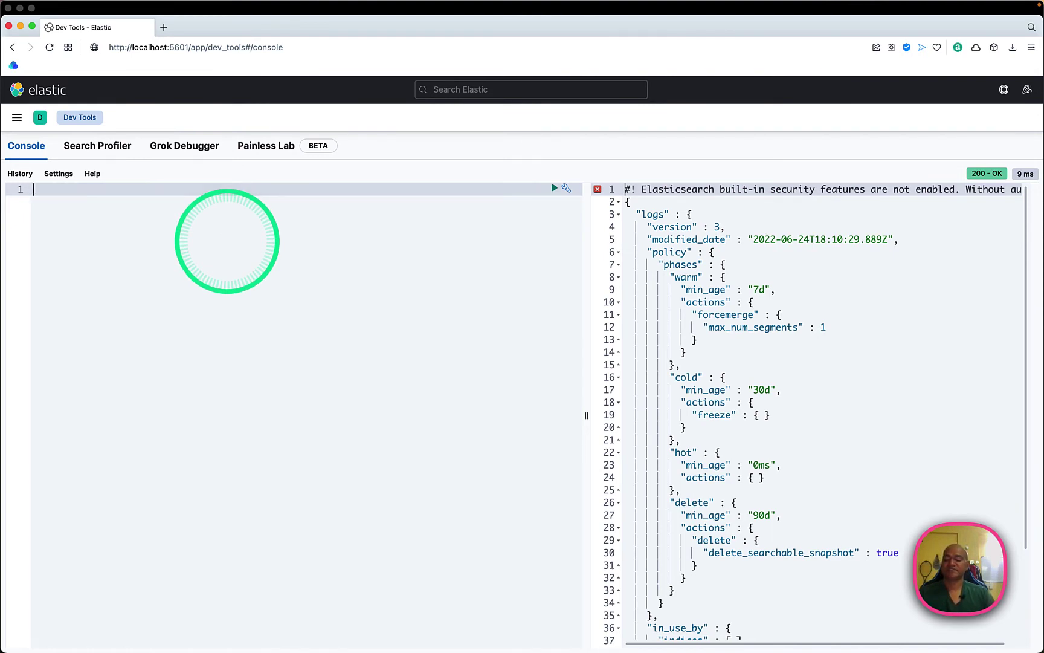
type("PUT _index_template/logs")
key("Return")
type("{")
key("Return")
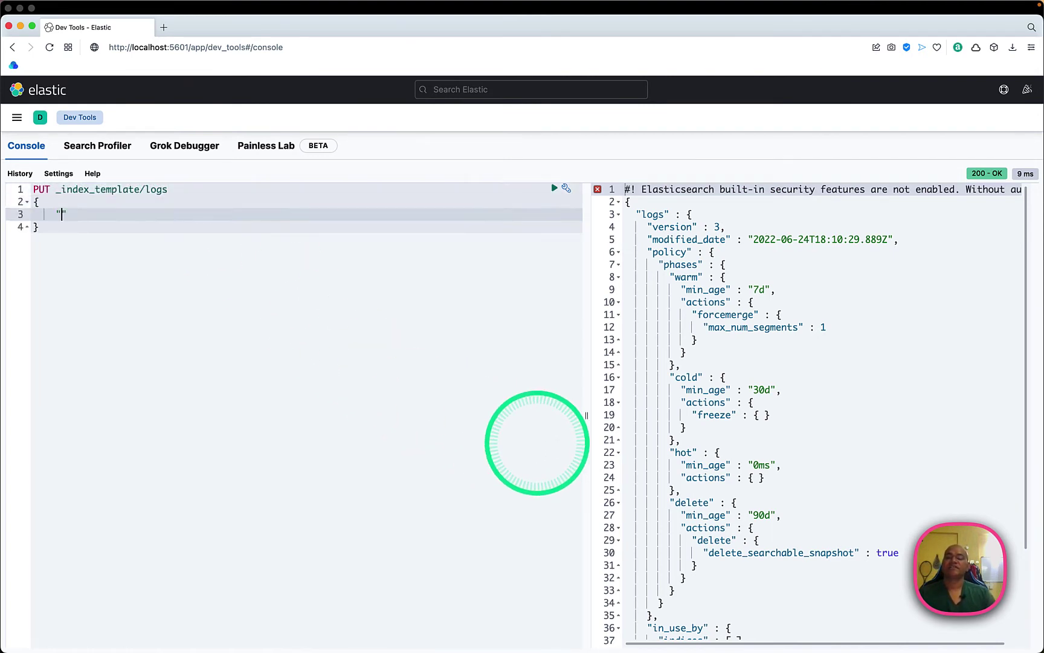
- Add an "index_patterns" array containing "logs-*" to the index template body
type("\"index_patt")
key("Return")
type("\"logs-*")
key("Down")
key("End")
type(",")
key("Return")
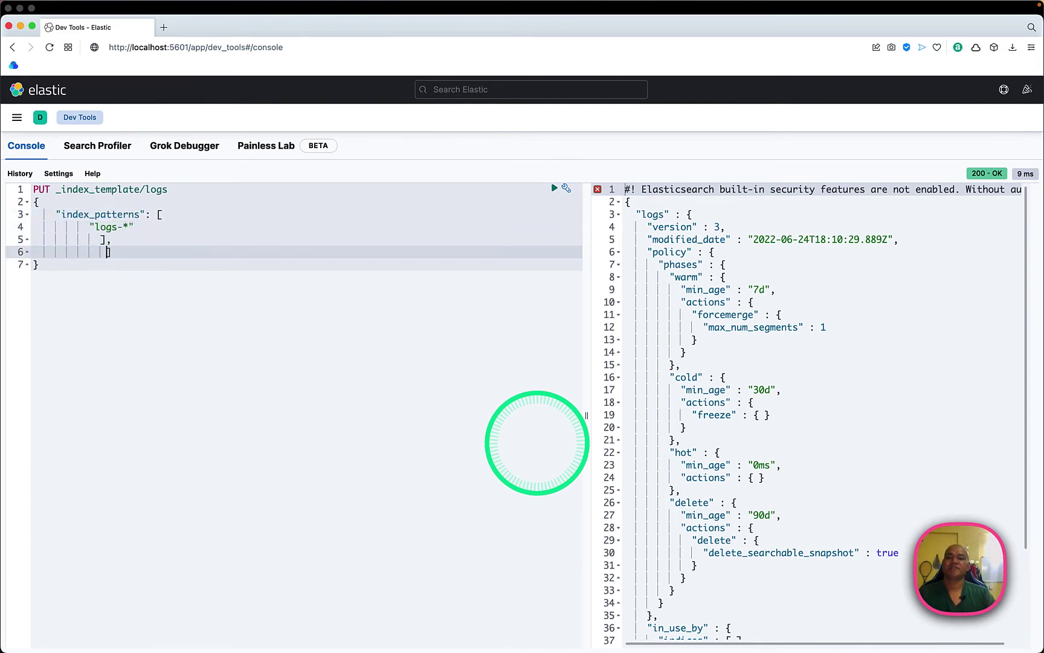
- Add a "composed_of" array containing the "mysettings" component template after the index patterns
type("\"composed")
key("Return")
type("\"mysettings")
key("Down")
key("End")
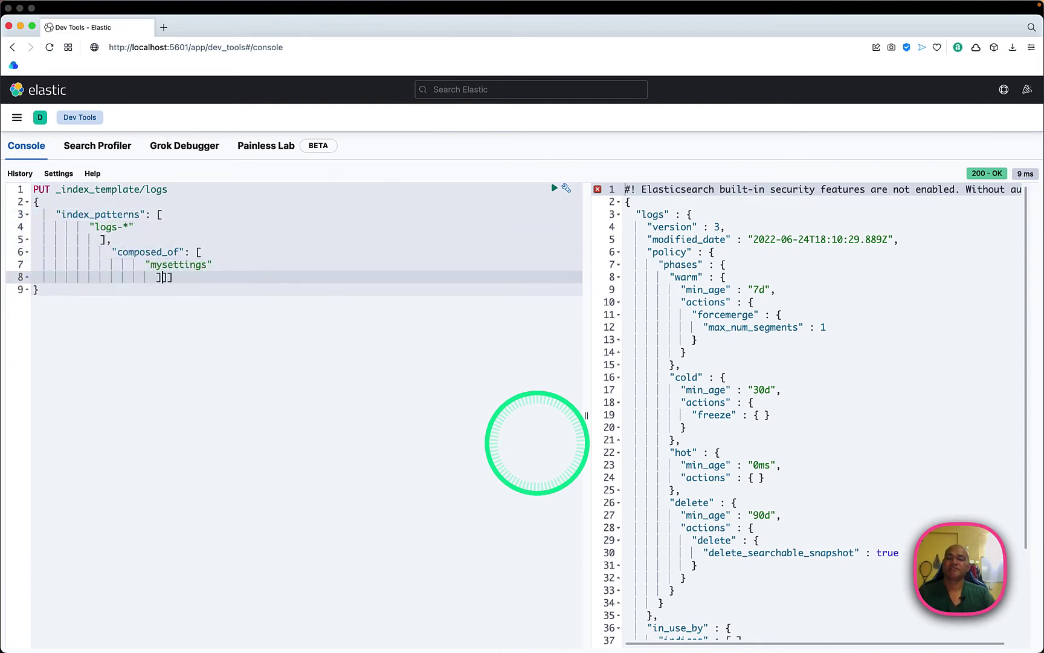
- Add a "template" object whose "settings" assign "index.lifecycle.name" the value "logs"
type(",")
key("Return")
type("\"temp")
key("Return")
type("\"settin")
key("Return")
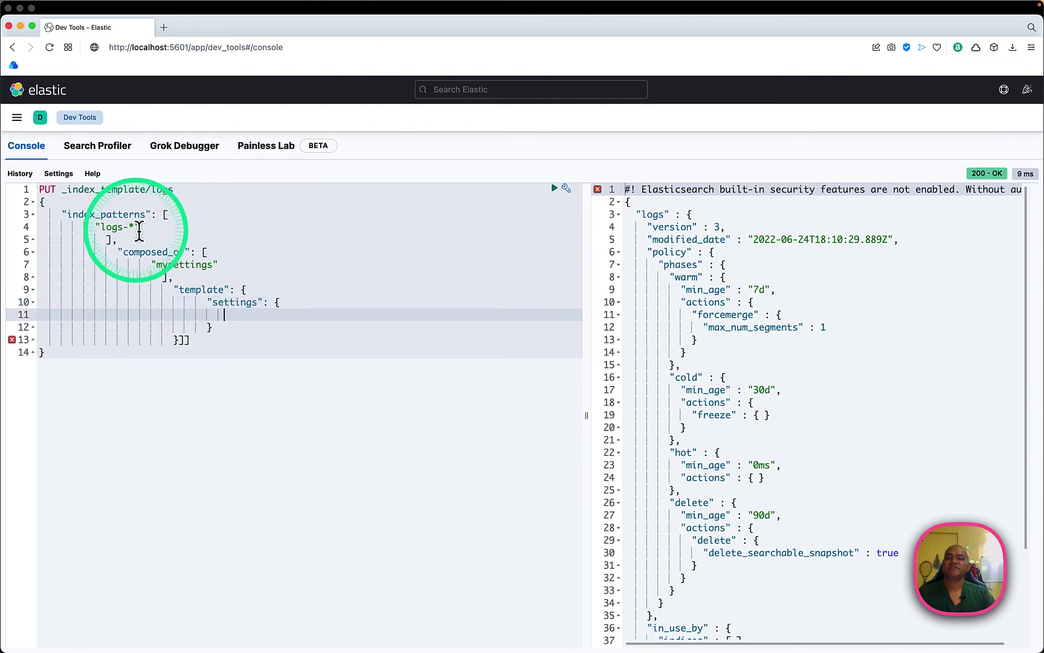
type("\"index.lifecycle.name\": \"logs\"")
key("Return")
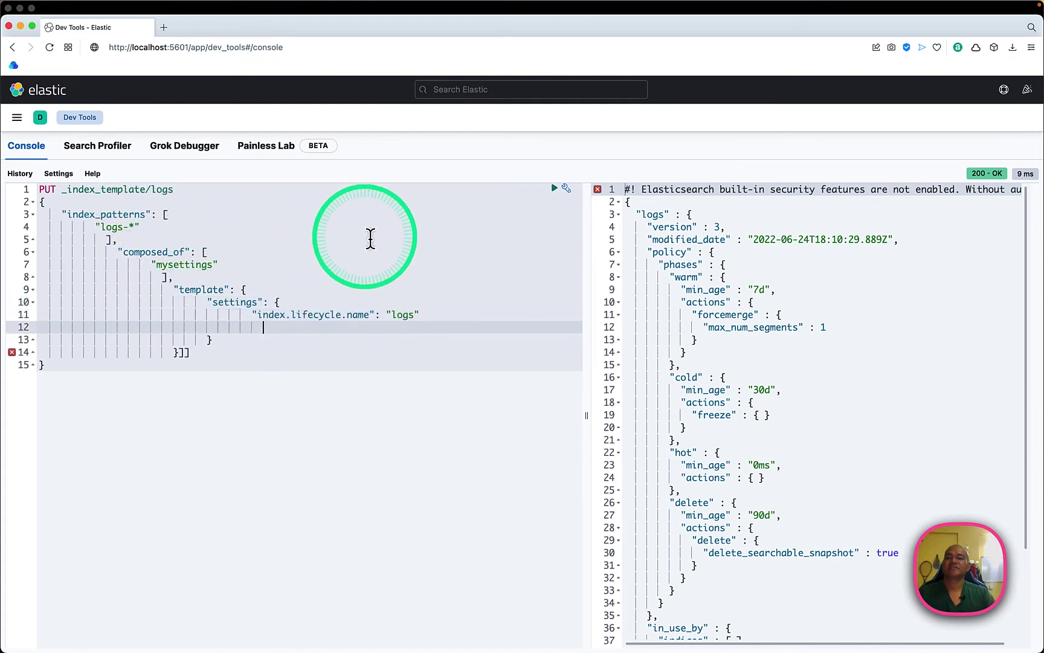
- Clean up the index template request's closing brackets, auto-indent it, and send it
type("}")
key("Return")
type("}")
key("Return")
type("}")
key("shift+Down")
key("shift+Down")
key("shift+Down")
key("BackSpace")
key("super+i")
key("super+Return")
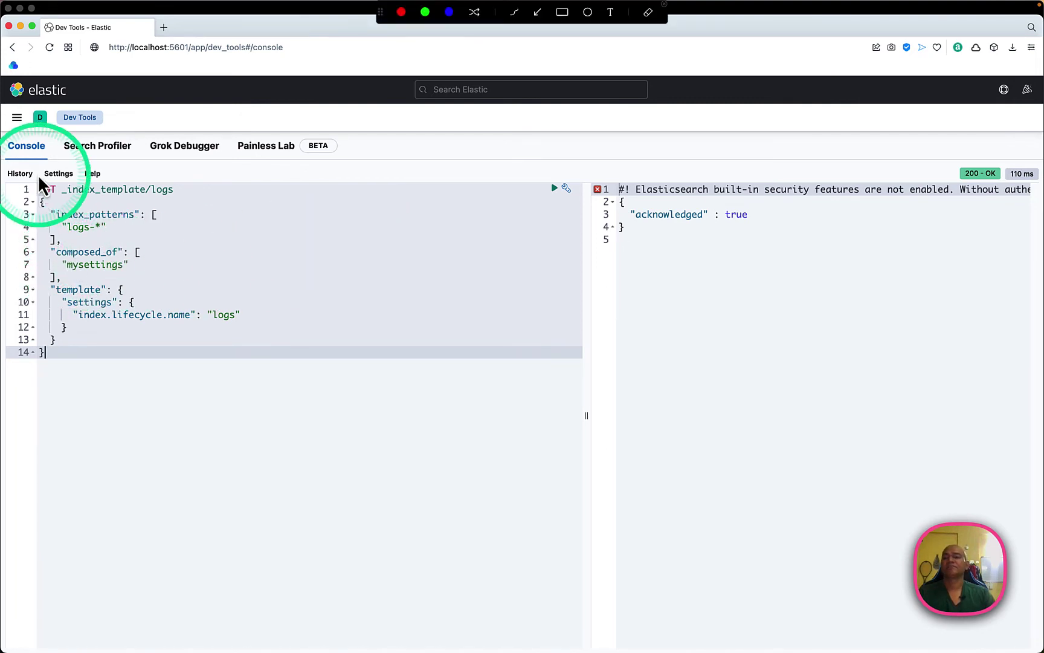
left_click_drag(38, 240, 186, 284)
left_click_drag(47, 202, 190, 235)
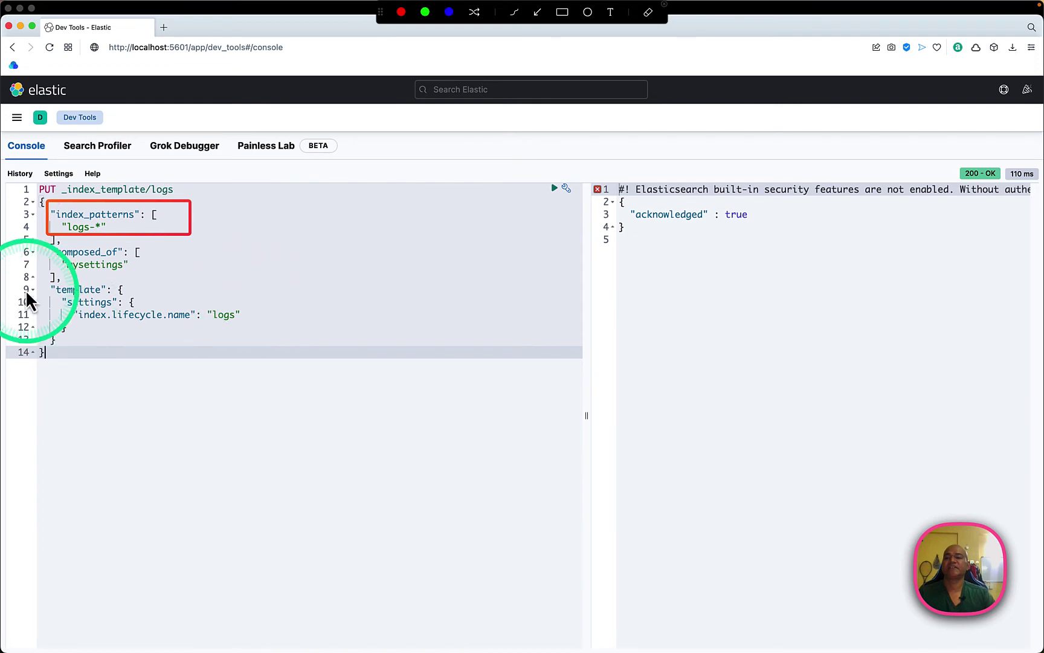
mouse_move(40, 278)
left_mouse_down()
mouse_move(160, 347)
mouse_move(367, 356)
left_mouse_up()
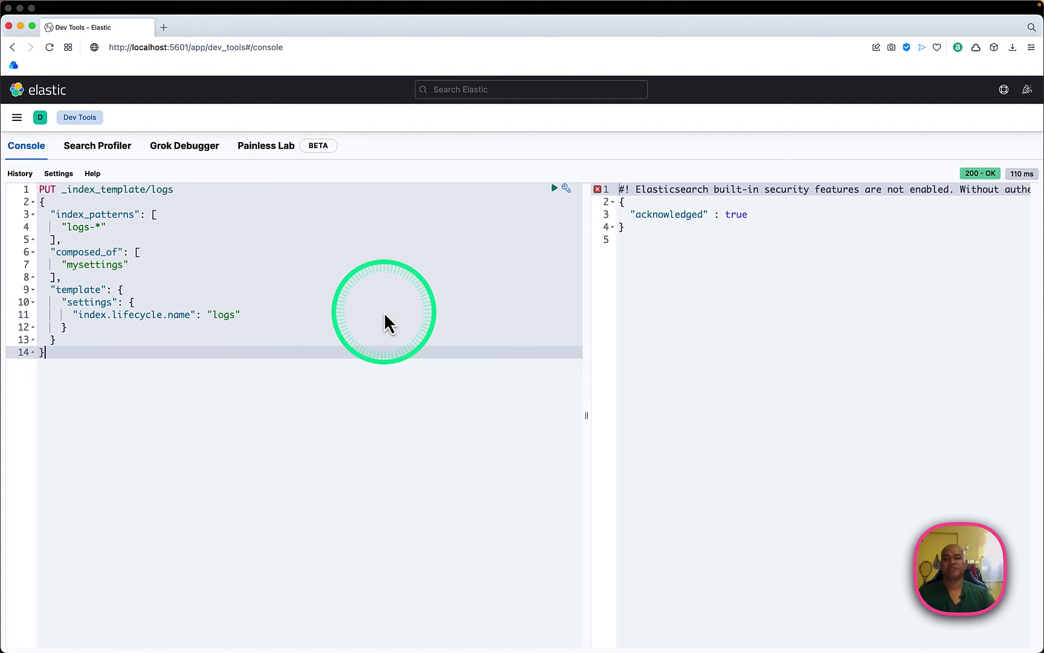
- Replace the editor content with GET _index_template/logs and send it to retrieve the stored index template
left_click(385, 312)
key("super+a")
key("BackSpace")
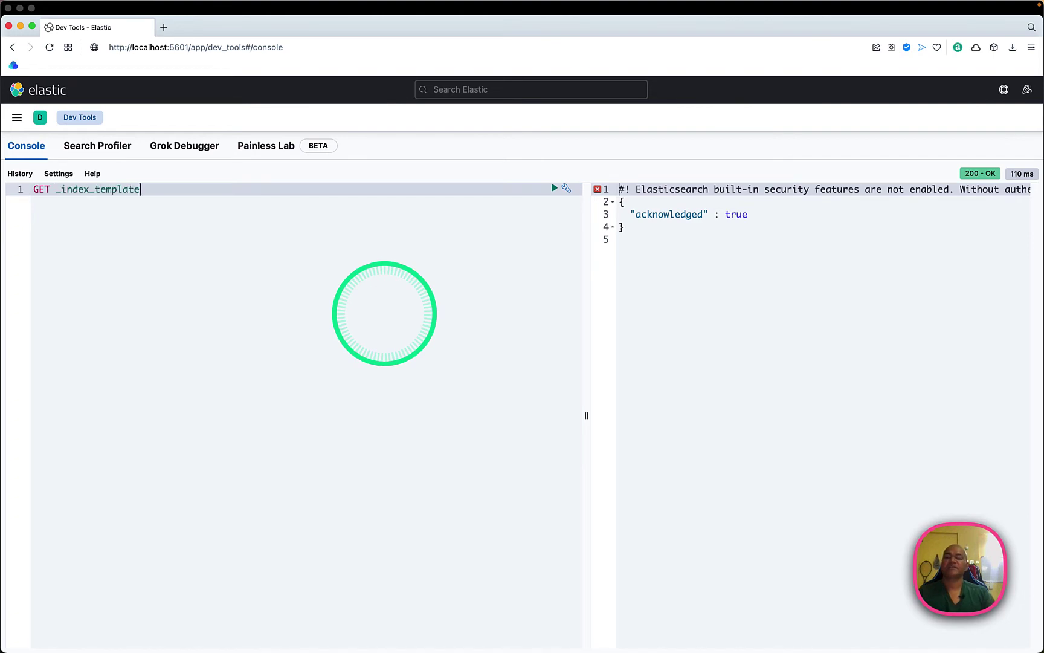
key("super+Return")
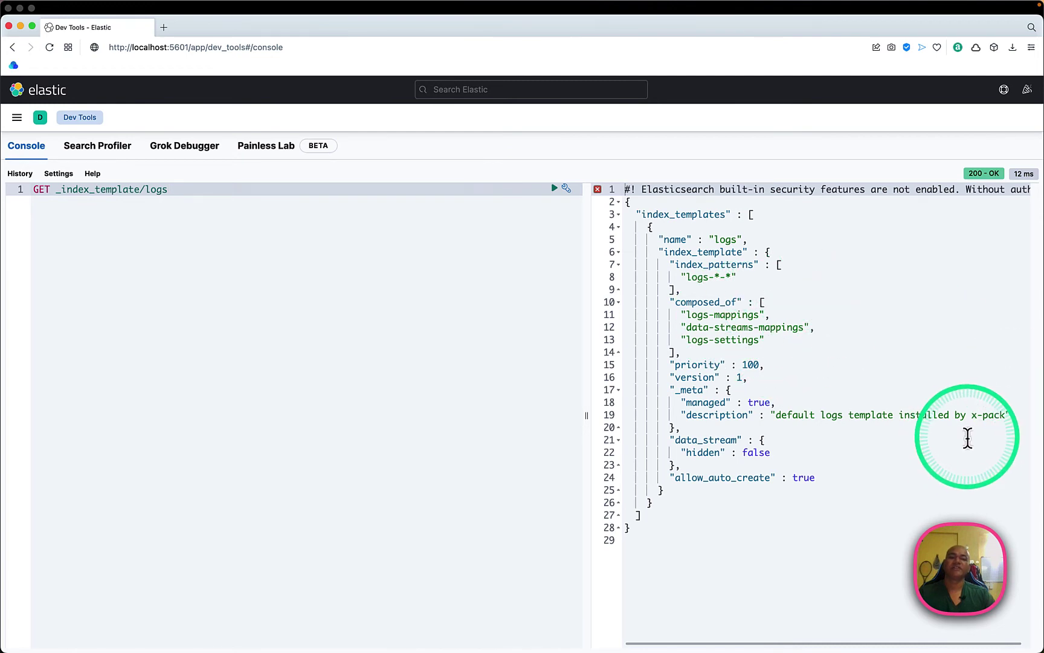
key("super+alt+a")
left_click_drag(662, 248, 809, 299)
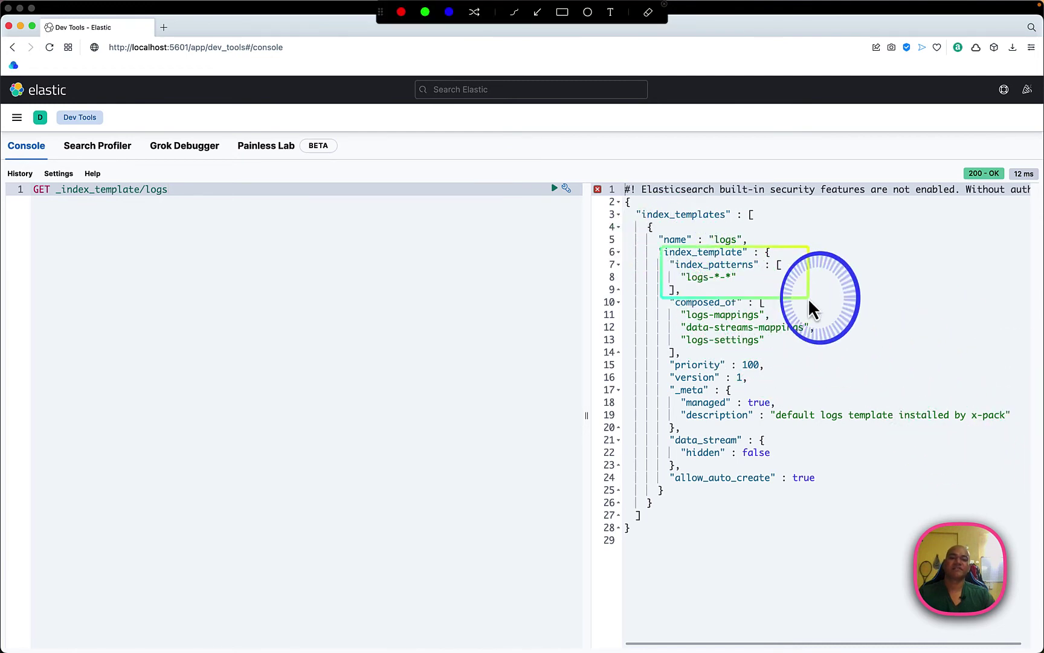
left_click_drag(663, 298, 852, 375)
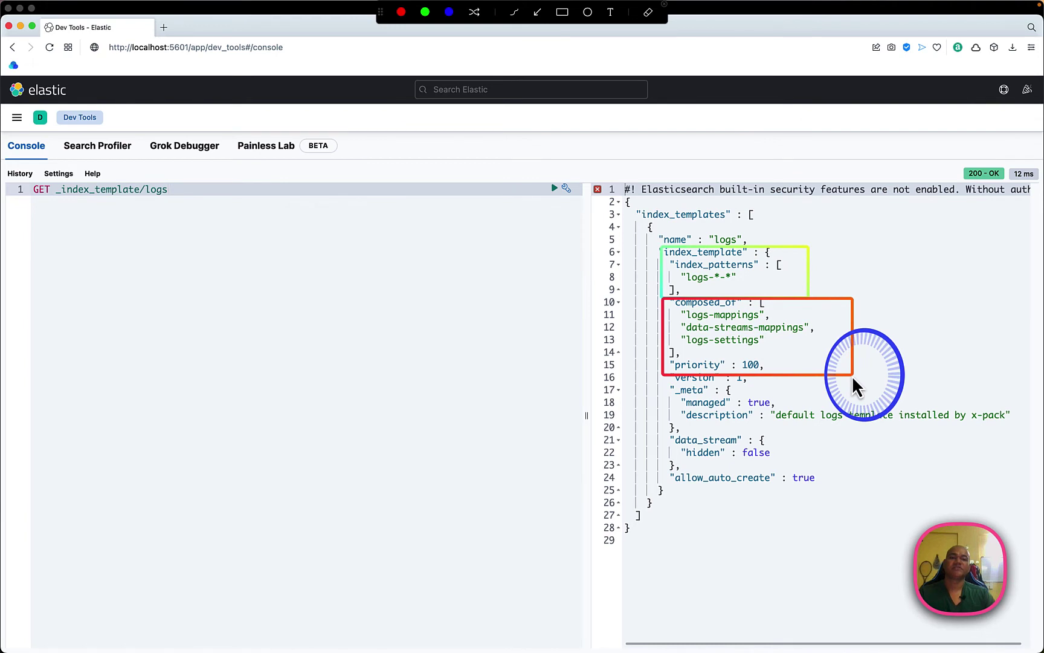
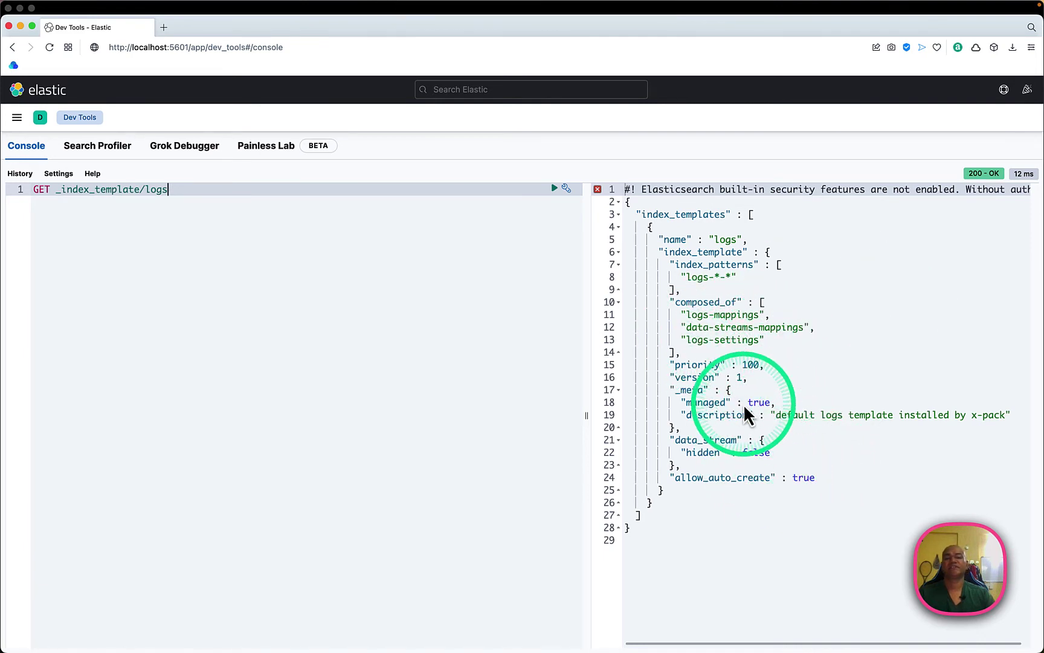
- Replace the editor content with PUT logs-1 and send it to create the index
key("super+a")
key("BackSpace")
type("PUT logs-1")
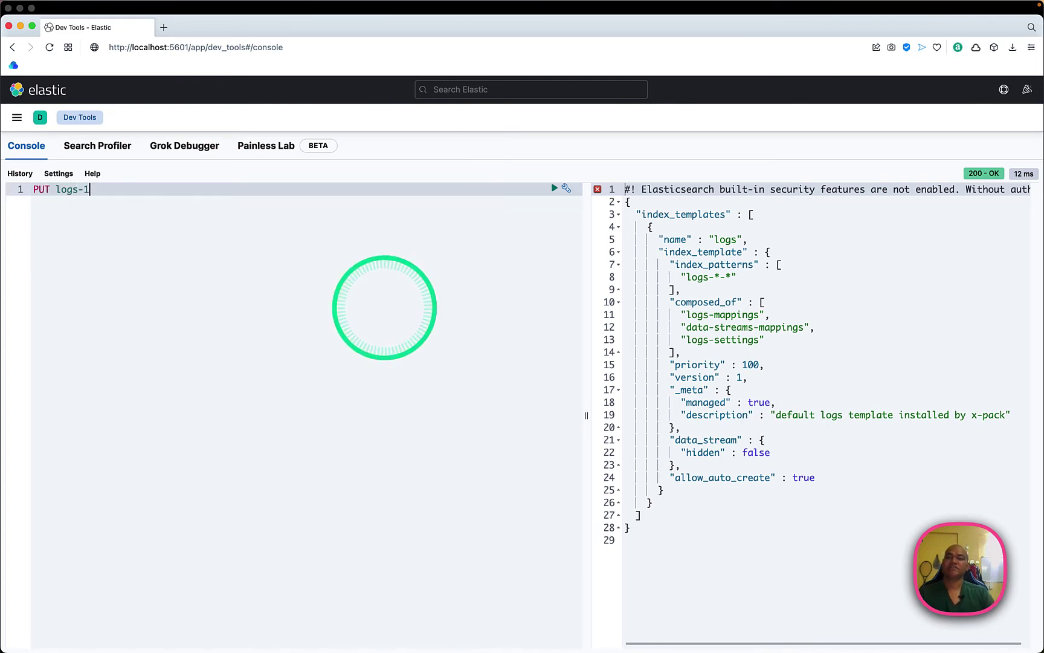
key("super+Return")
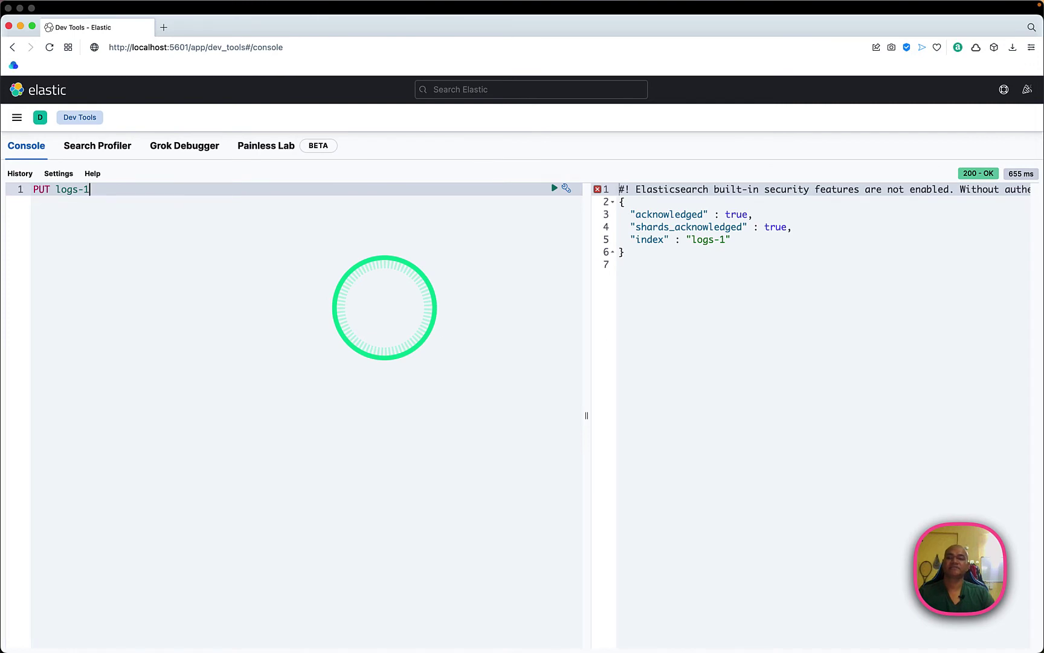
- Add a GET logs-1 request below the index creation request and send it to inspect the index
key("Return")
key("Return")
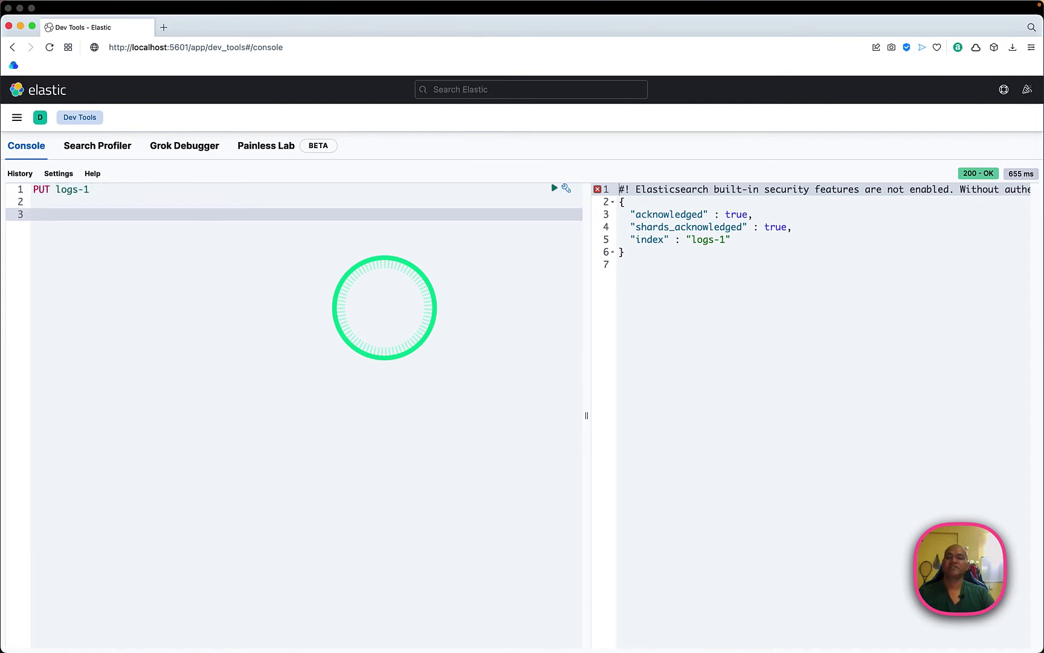
type("GET logs-1")
key("super+Return")
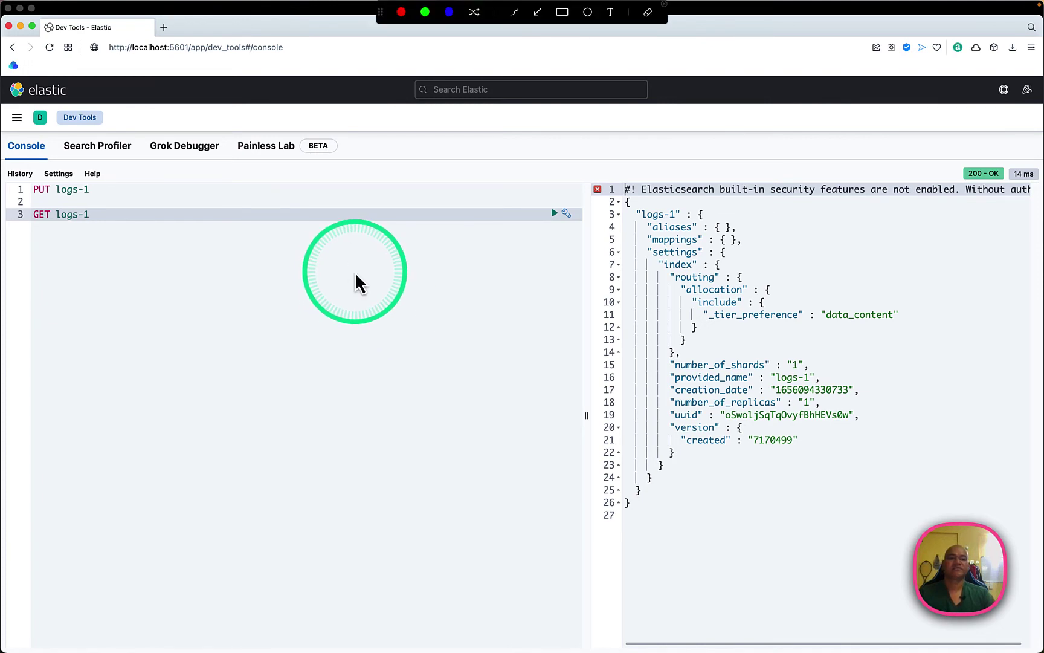
left_click_drag(657, 351, 813, 375)
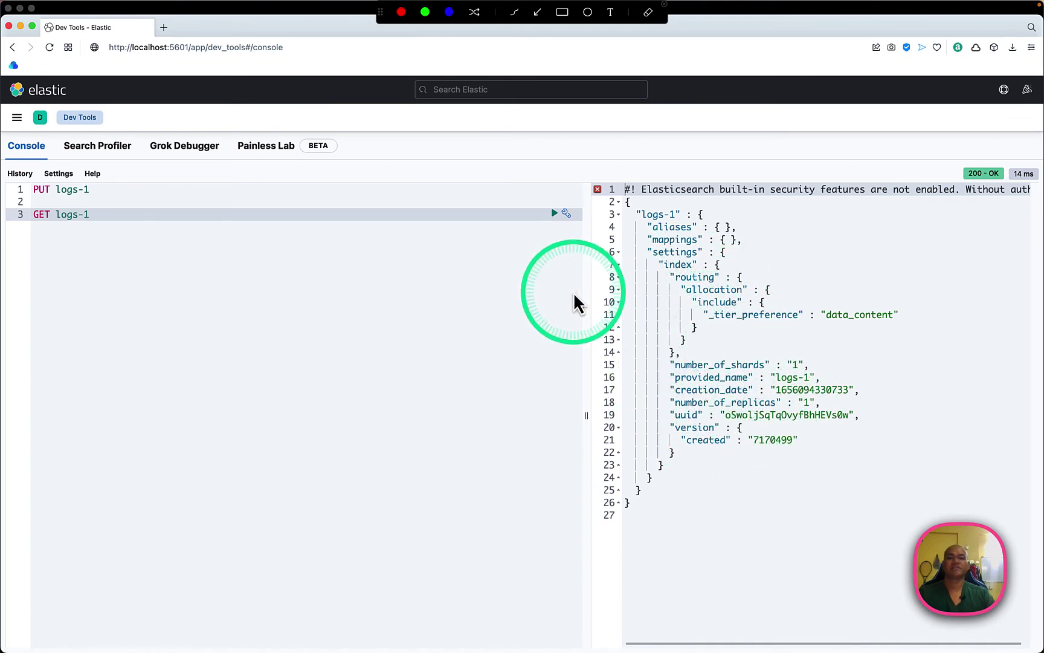
key("Escape")
- Replace the editor content with a "# CLEANUP" comment followed by a DELETE logs-1 request
left_click(499, 268)
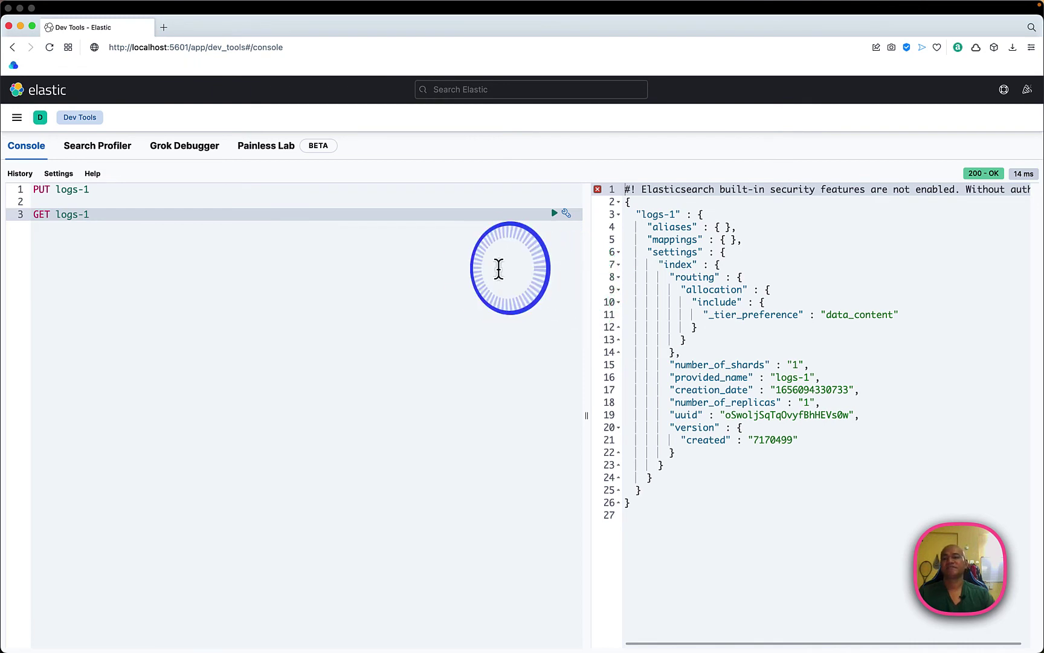
key("super+a")
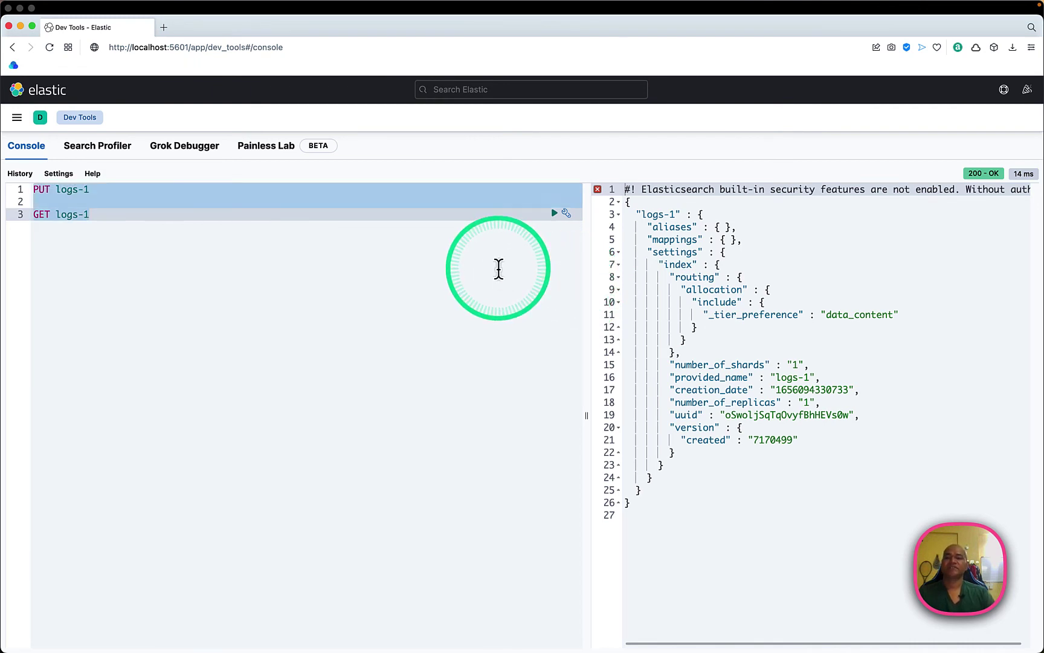
key("BackSpace")
type("# CLEANUP")
key("Return")
type("DELETE logs-1")
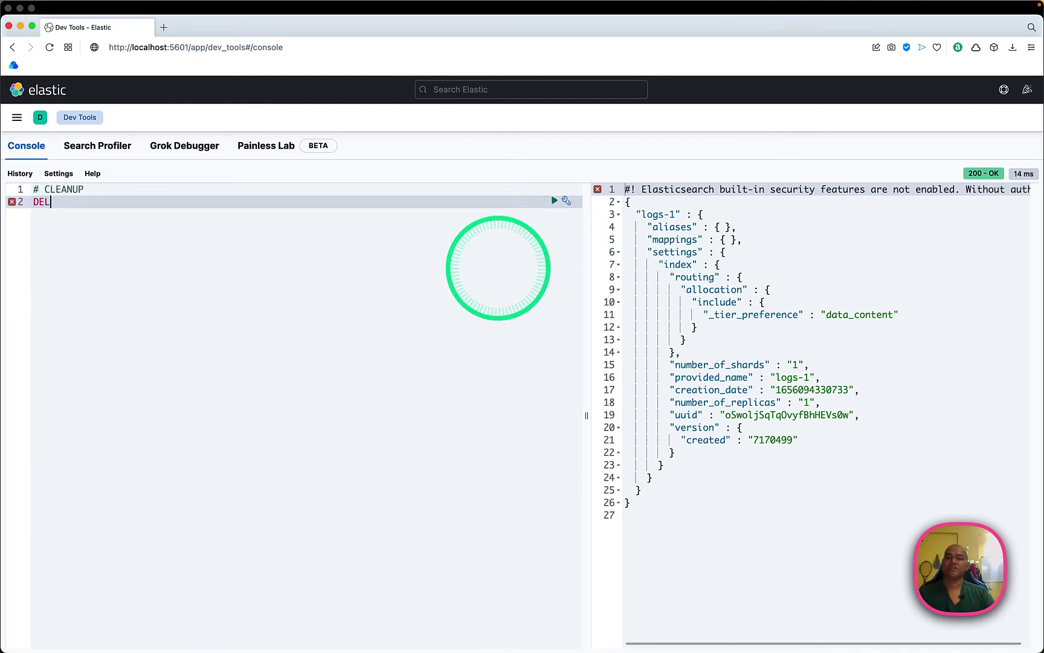
- Add DELETE requests for _index_template/logs, _component_template/mysettings and _ilm/policy/logs on separate lines below
key("Return")
type("DELETE _index_template/logs")
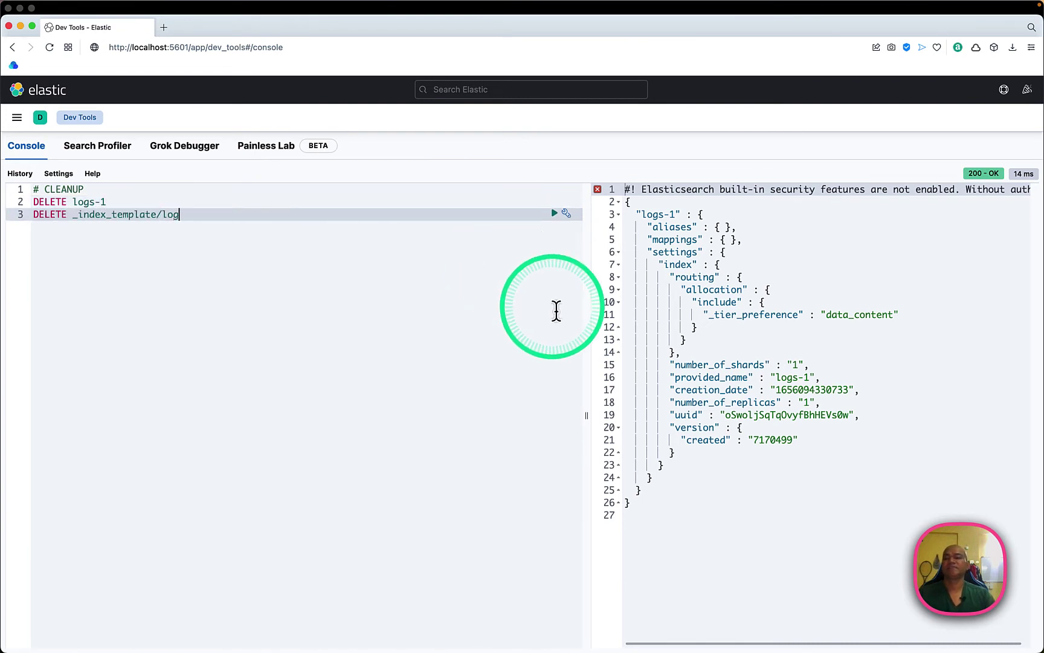
key("Return")
type("DELETE _component_template/mysettings")
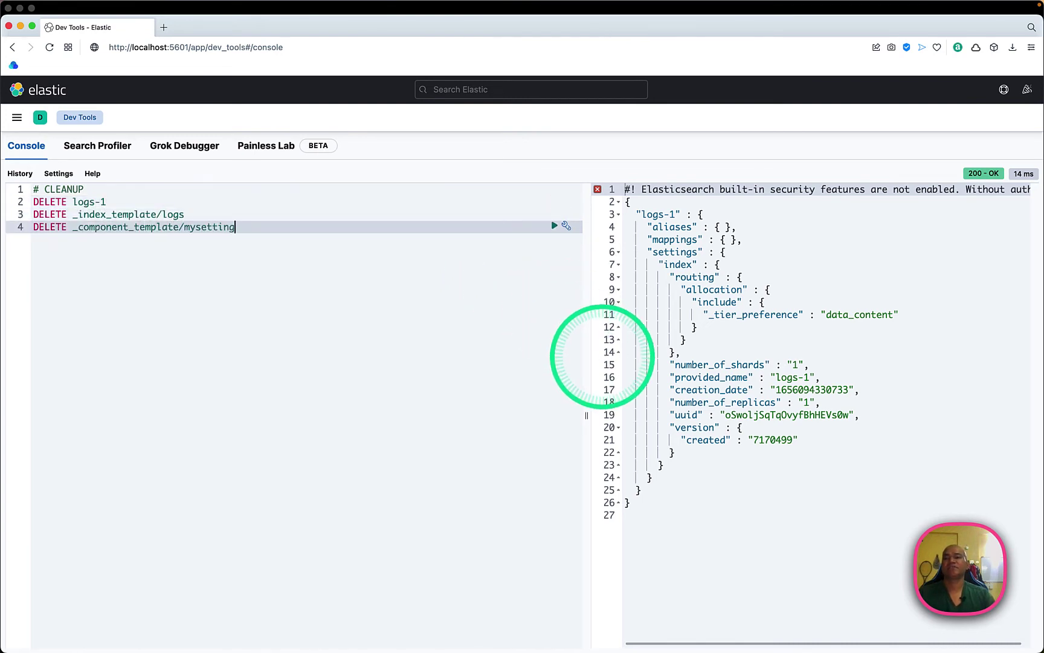
key("Return")
type("DELETE _ilm/policy/logs")
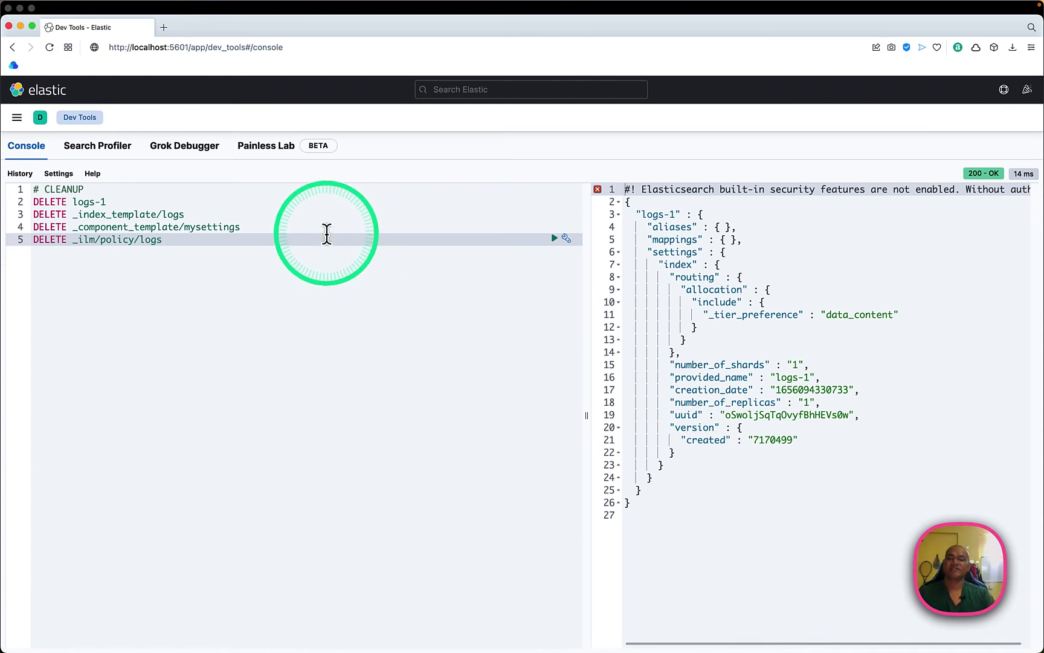
- Send the cleanup DELETE requests one by one, from logs-1 down to the logs lifecycle policy
left_click(129, 202)
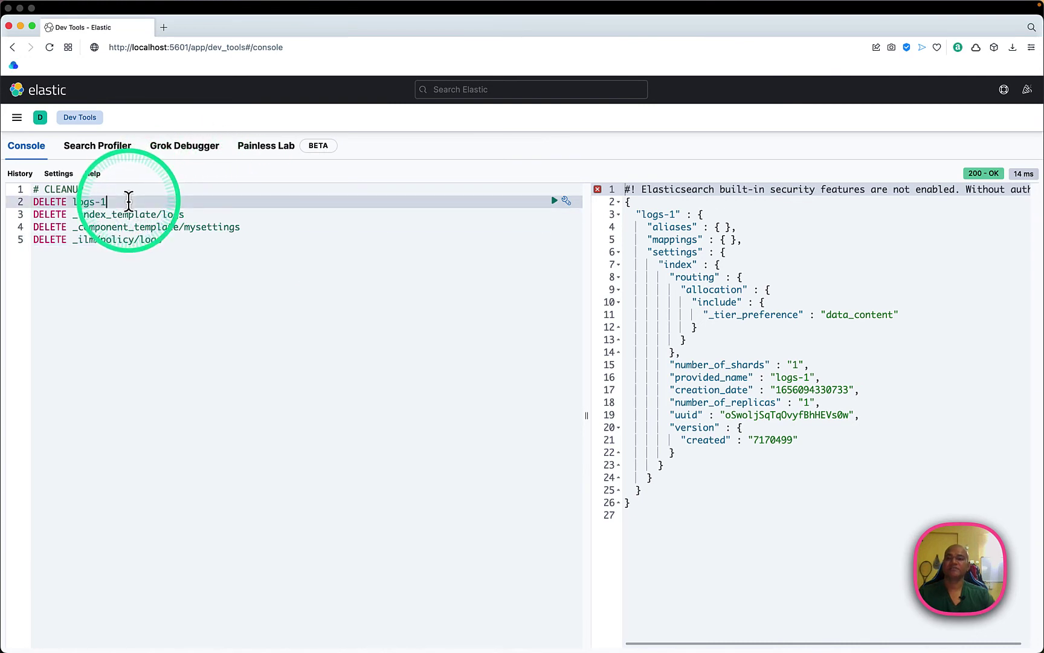
key("super+Return")
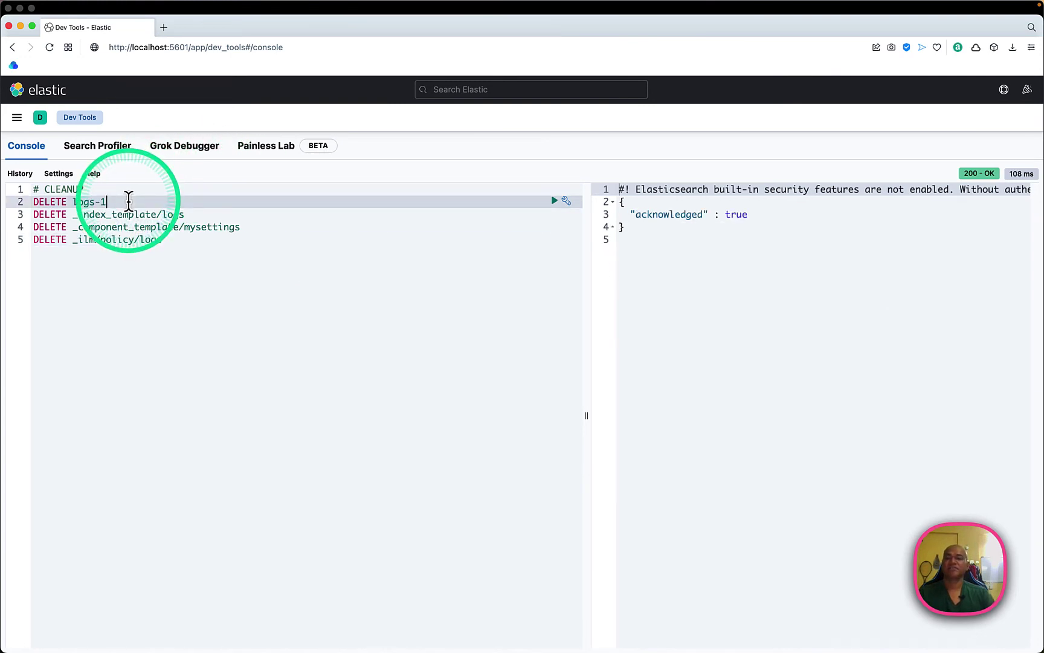
key("Down")
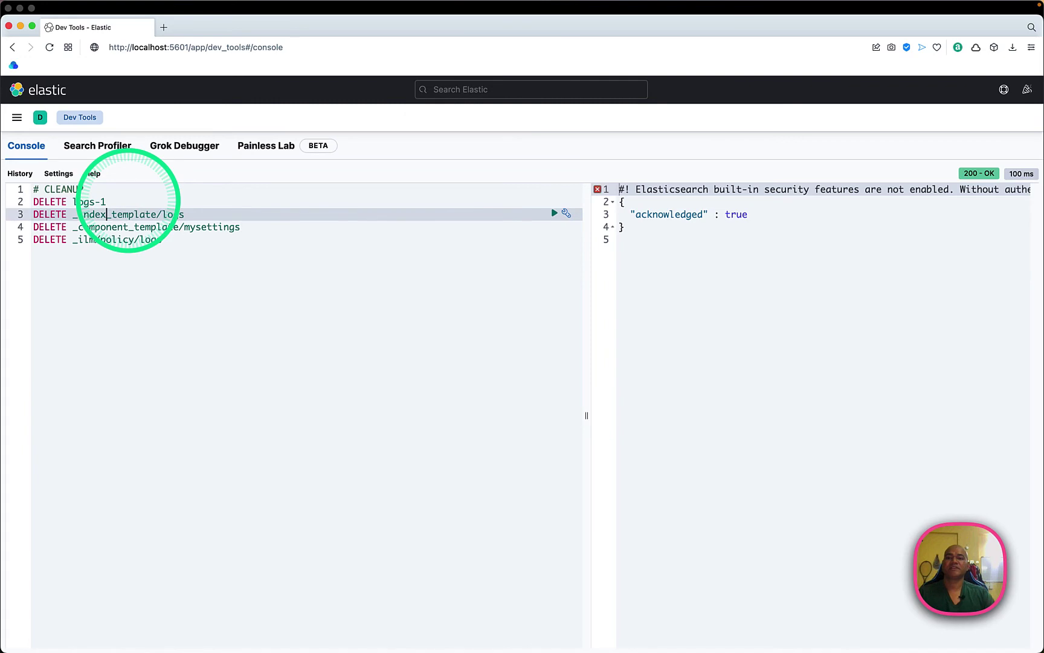
key("Down")
key("super+Return")
key("Down")
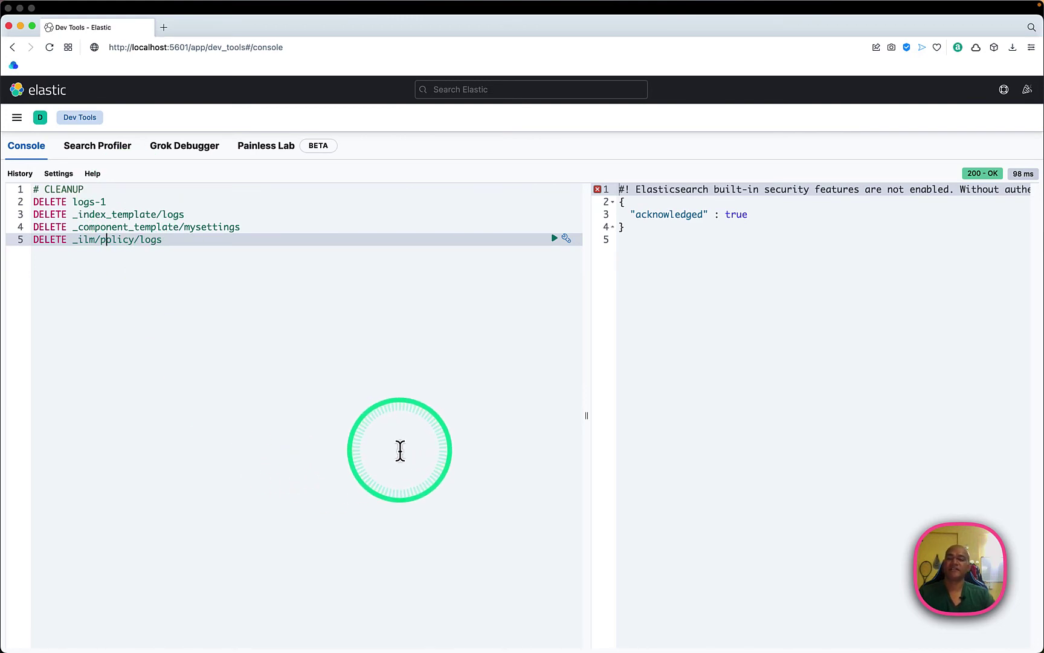
- Replace the editor content with a PUT _ilm/policy/logs-policy request containing a "policy" object with nested "phases"
key("super+a")
key("BackSpace")
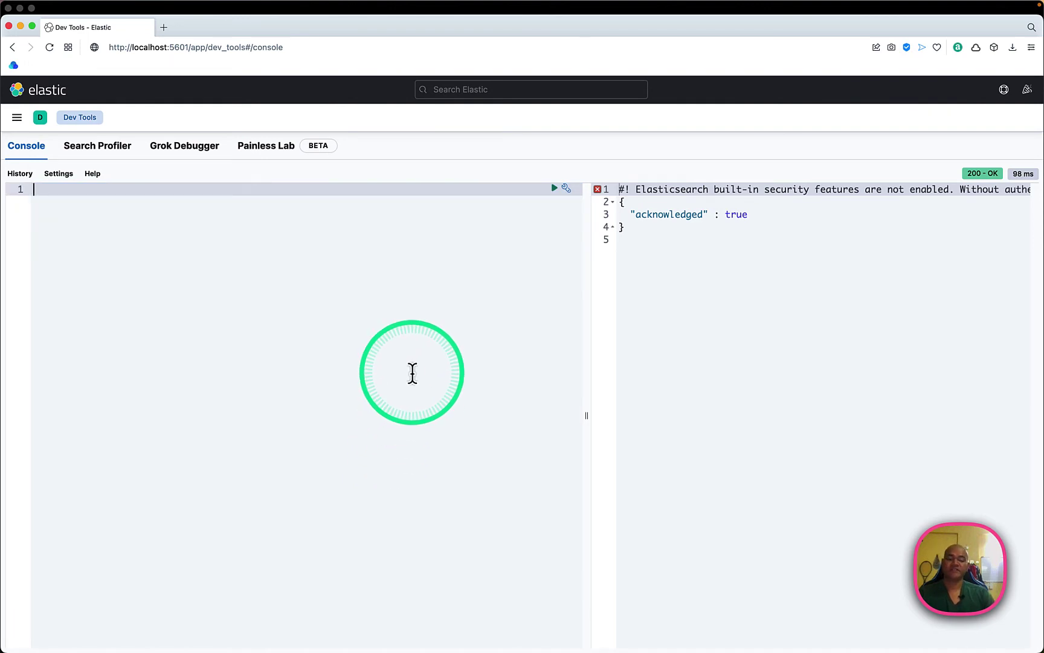
type("PUT _ilm/policy/logs-policy")
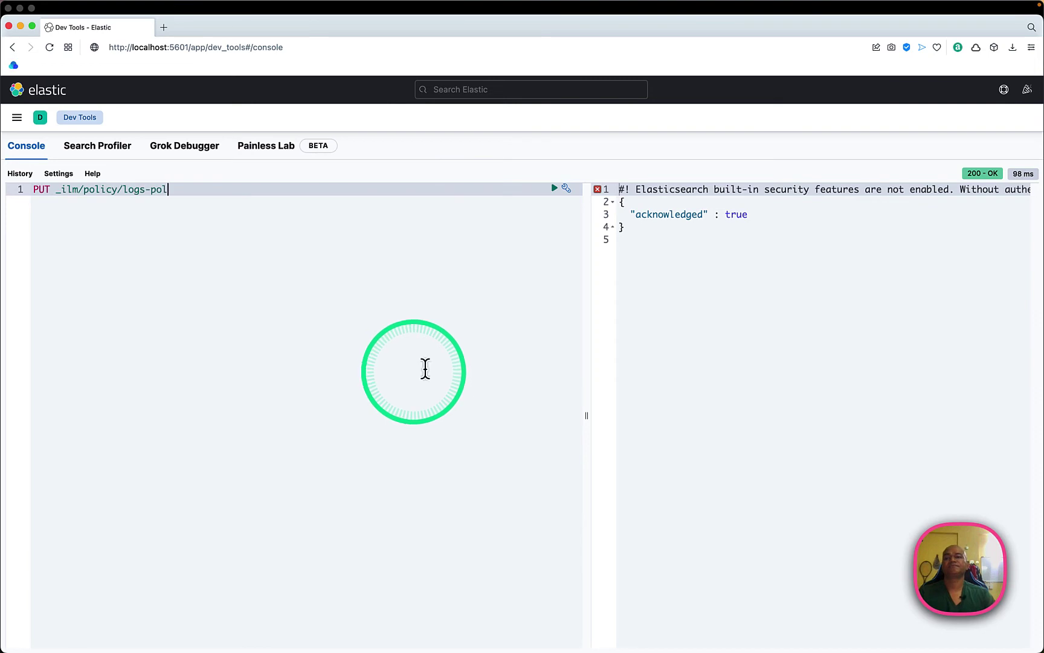
key("Return")
type("{")
key("Return")
type("\"policy\": {")
key("Return")
type("\"phases\": {")
key("Return")
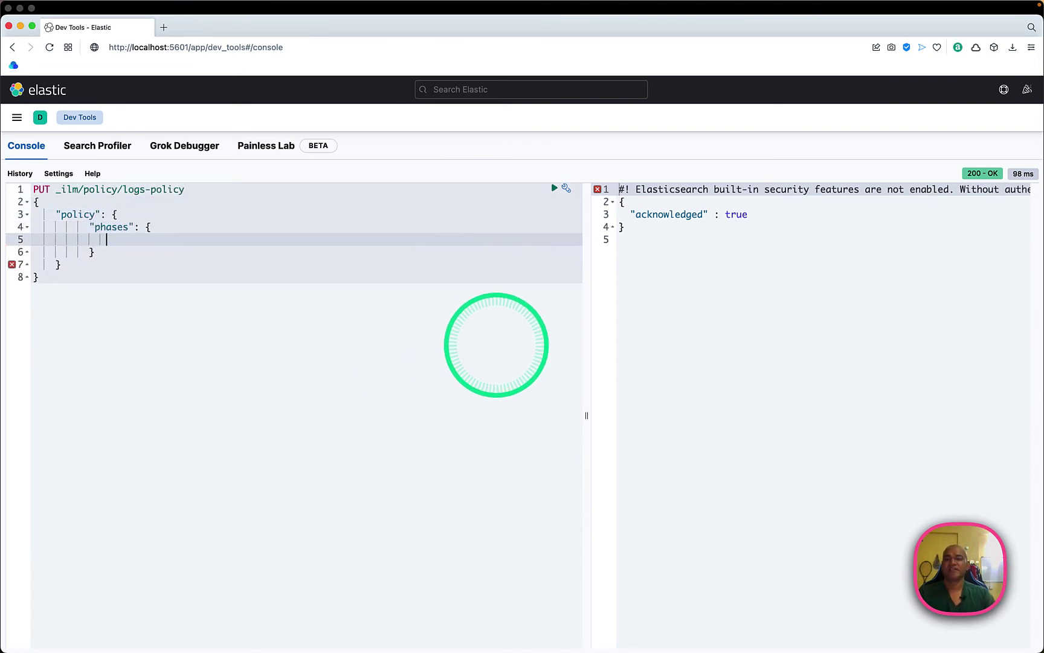
- Add a "hot" phase with an "actions" object whose "rollover" action sets "max_primary_shard_size" to "10gb"
type("\"hot\": {")
key("Return")
type("\"actions\": {")
key("Return")
type("\"rollover\": {")
key("Return")
type("\"max")
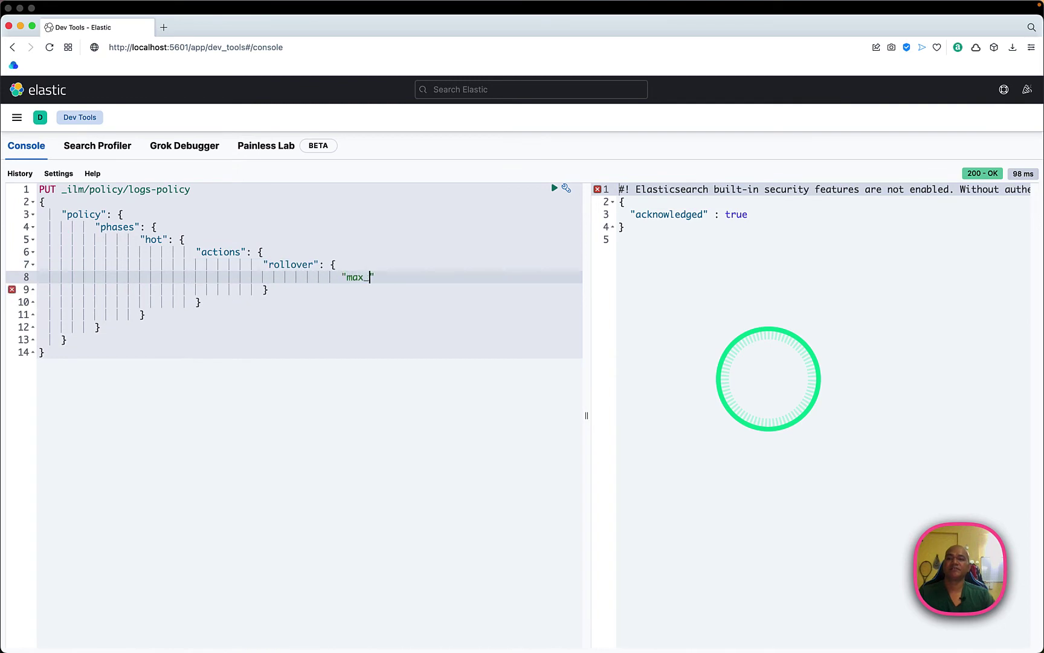
type("_primary_shard_size\": \"10gb\"")
key("Return")
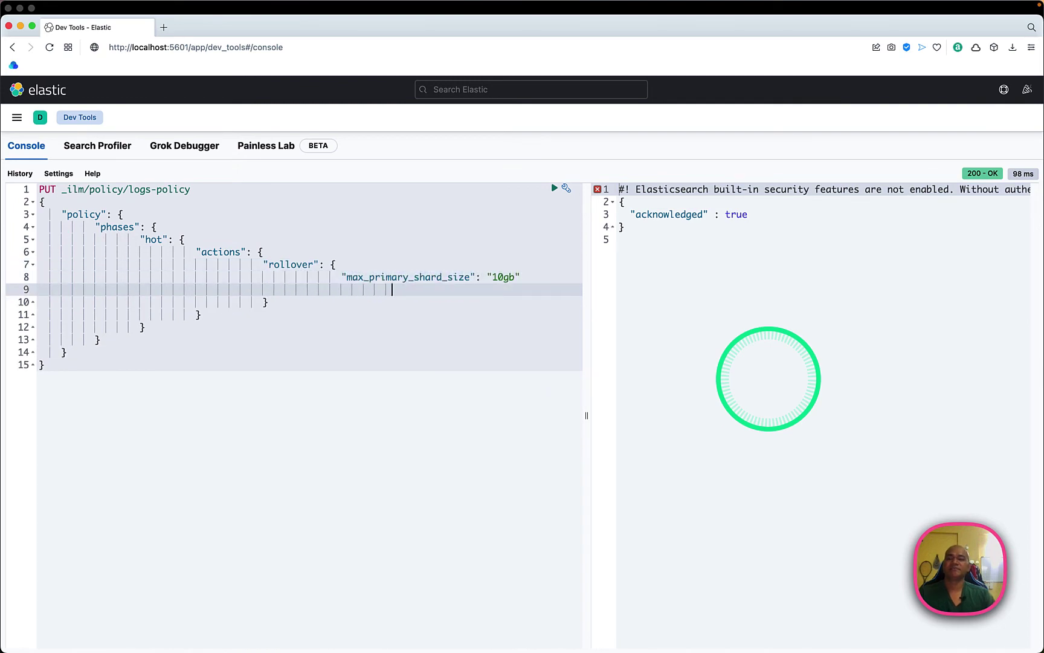
- Add a "forcemerge" action with "max_num_segments": 1 below the rollover action and close the hot phase
type("},")
key("Return")
type("\"forcemerge\": {")
key("Return")
type("\"max_num_segments\": 1")
key("Return")
type("}")
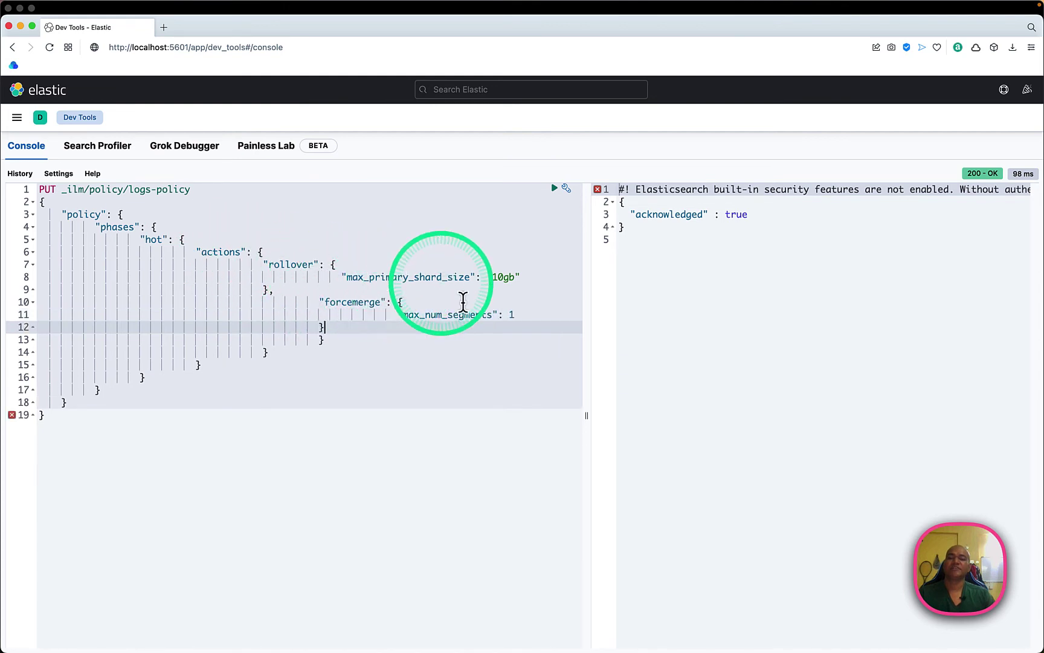
key("Return")
type("}")
key("Return")
type("},")
- Add a "cold" phase with "min_age": "30d" and an empty "freeze" action, and close it
key("Return")
type("\"cold\": {")
key("Return")
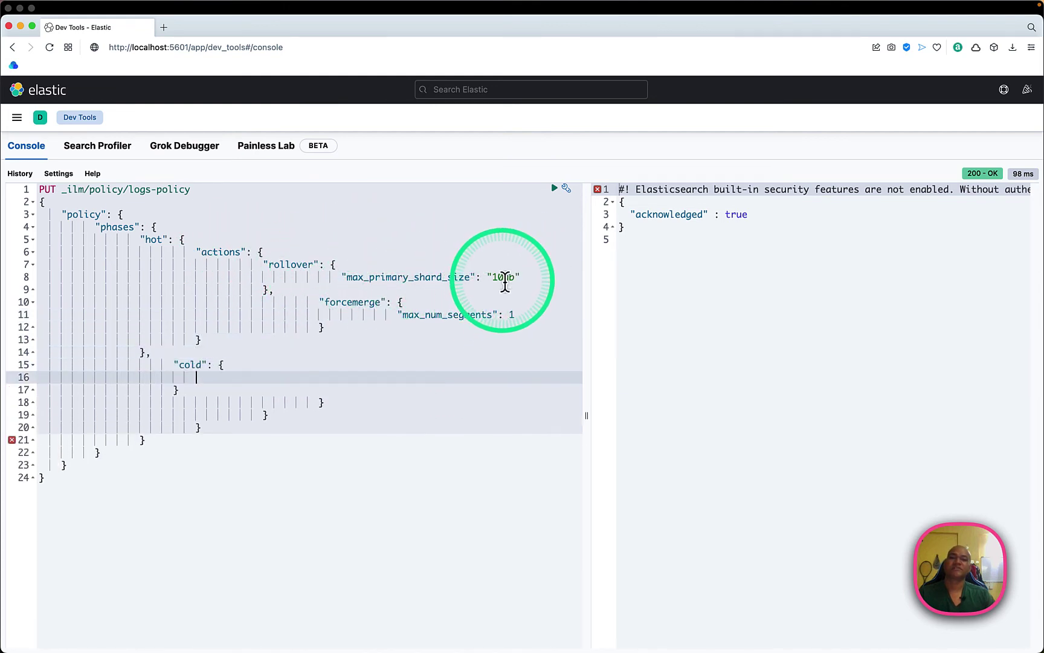
type("\"min_age\": \"30d\",")
key("Return")
type("\"actions\": {")
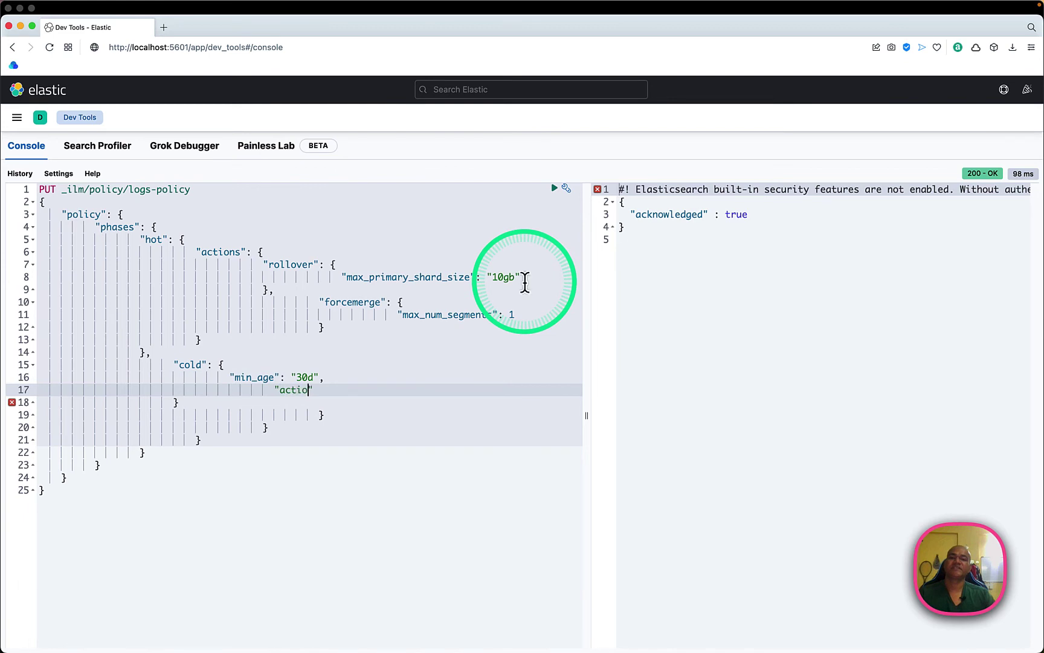
key("Return")
type("\"freeze\": {}")
key("Return")
type("}")
key("Return")
type("},")
- Add a "delete" phase with "min_age": "90d" and an empty "delete" action, followed by the closing braces
key("Return")
type("\"delete\": {")
key("Return")
type("\"min_age\": \"90d\",")
key("Return")
type("\"actions\": {")
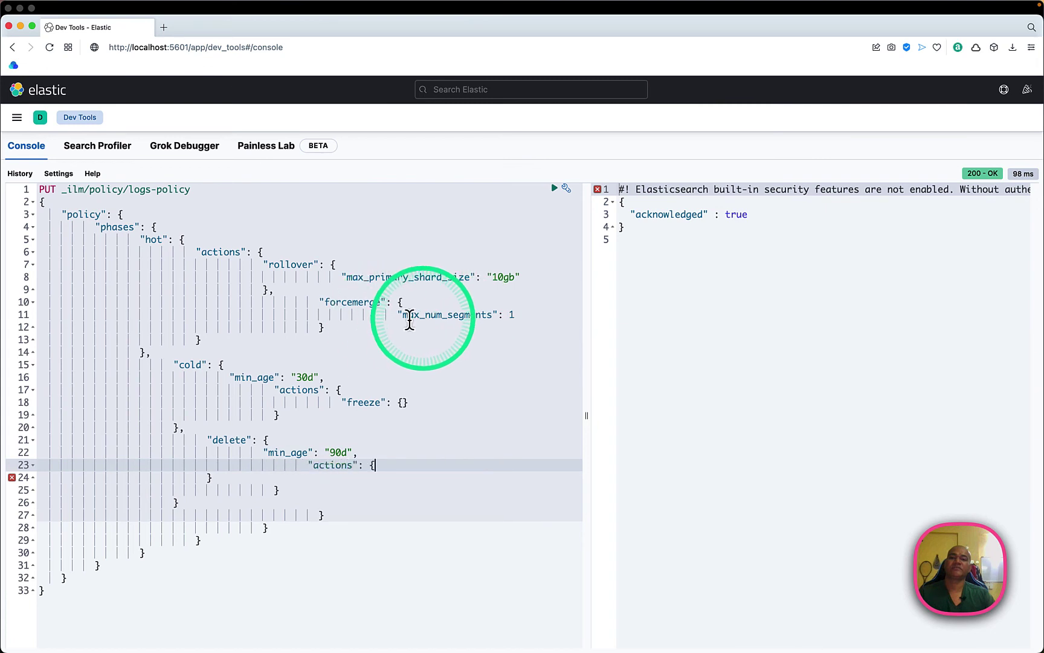
key("Return")
type("\"delete\": {}")
key("Return")
type("} } } } }")
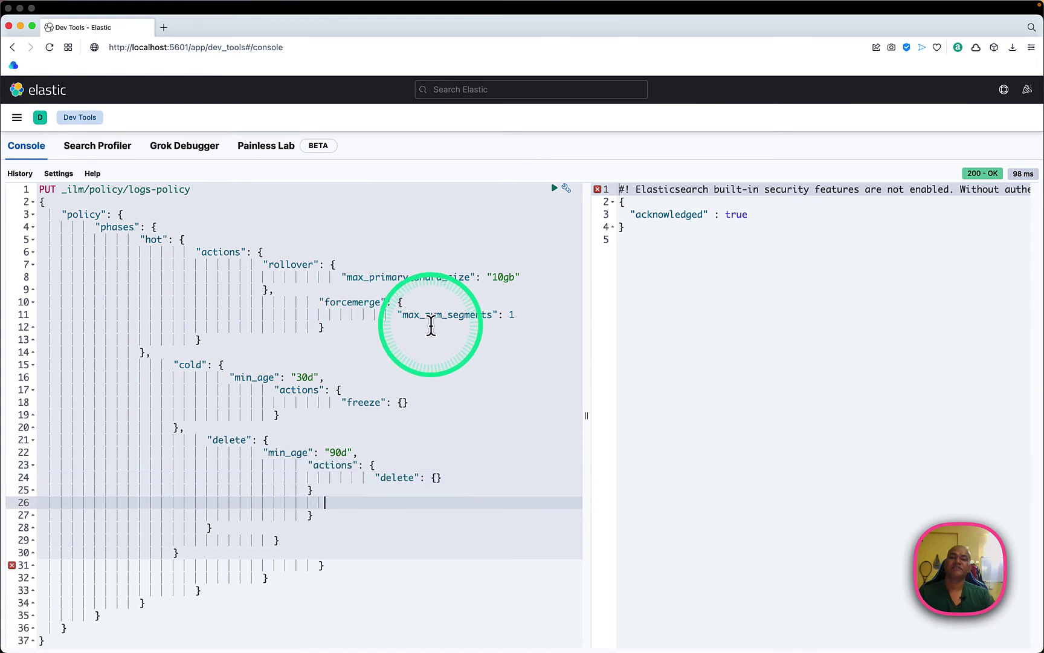
- Remove the surplus closing braces at the end of the logs-policy request
key("shift+Down")
key("shift+Down")
key("shift+Down")
key("shift+Down")
key("shift+Down")
key("shift+Down")
key("shift+Down")
key("shift+Down")
key("shift+Down")
key("BackSpace")
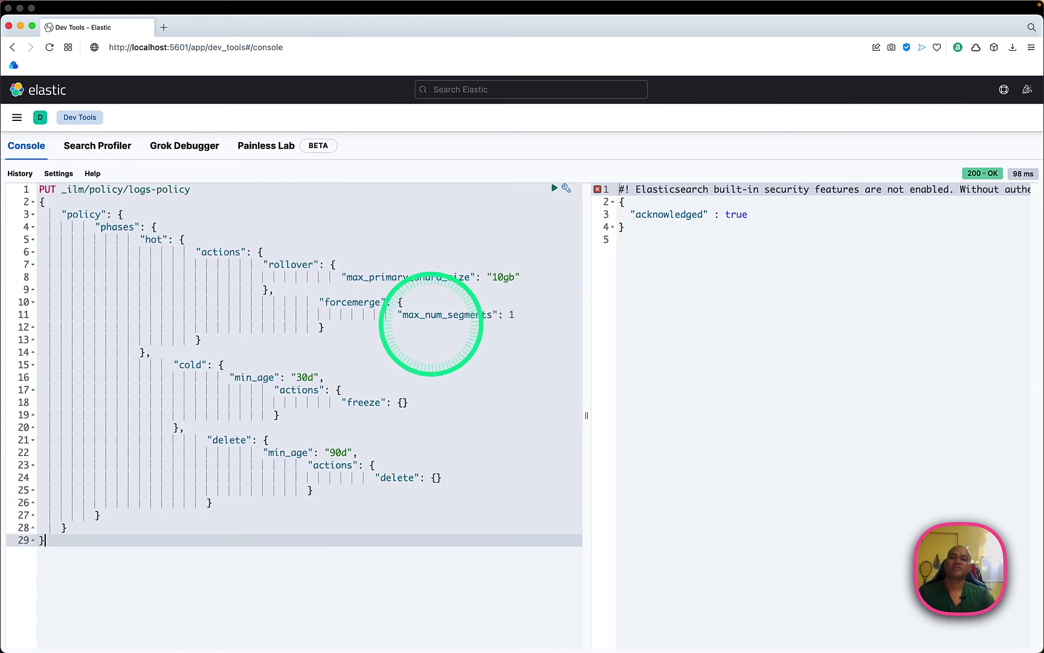
- Auto-indent the PUT _ilm/policy/logs-policy request and send it
key("super+i")
key("super+Return")
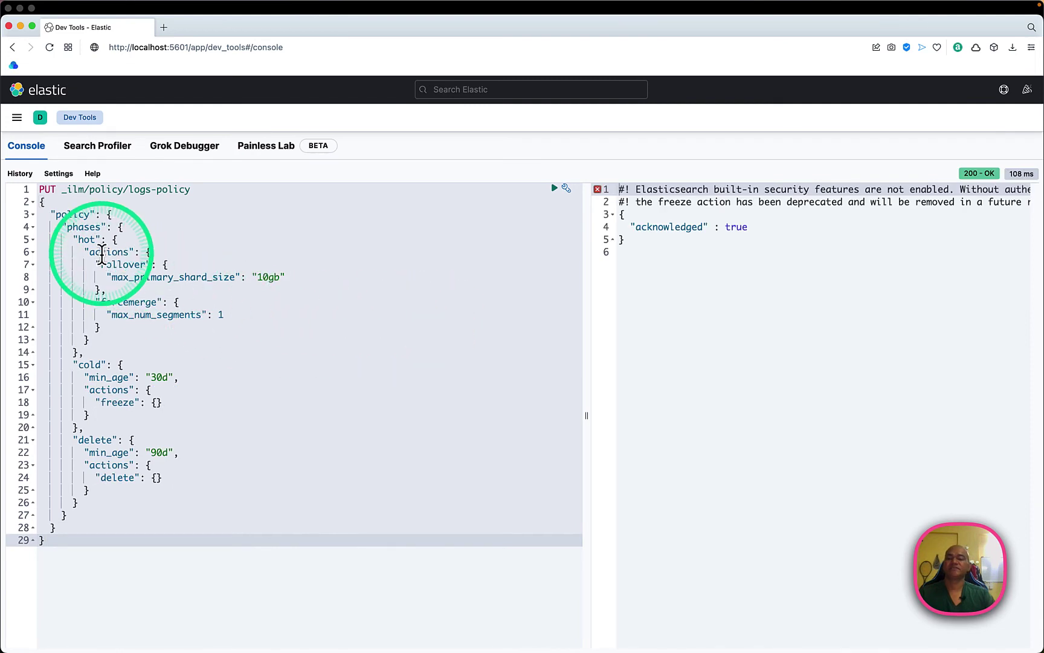
key("ctrl+shift+a")
mouse_move(63, 228)
left_mouse_down()
mouse_move(249, 341)
mouse_move(326, 340)
left_mouse_up()
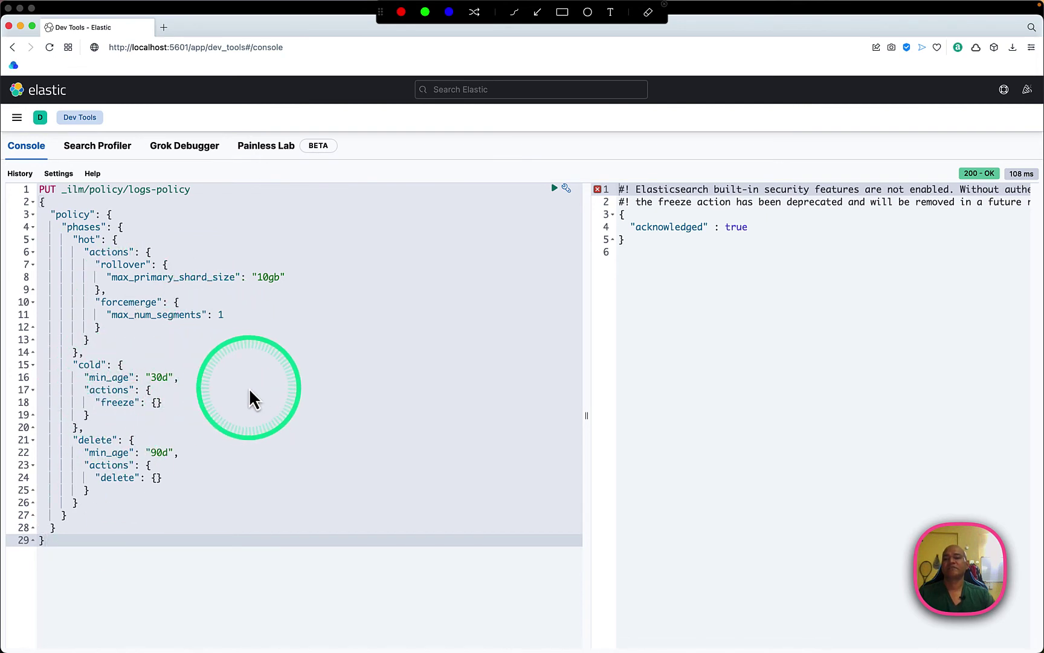
mouse_move(53, 357)
left_mouse_down()
mouse_move(182, 384)
mouse_move(214, 435)
left_mouse_up()
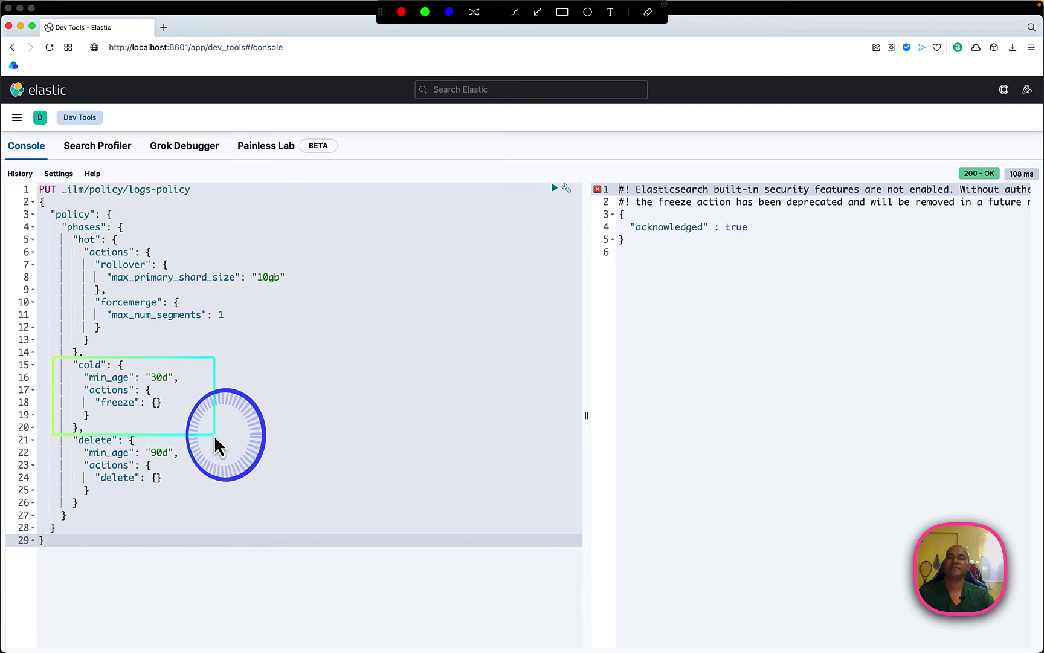
left_click_drag(214, 435, 214, 435)
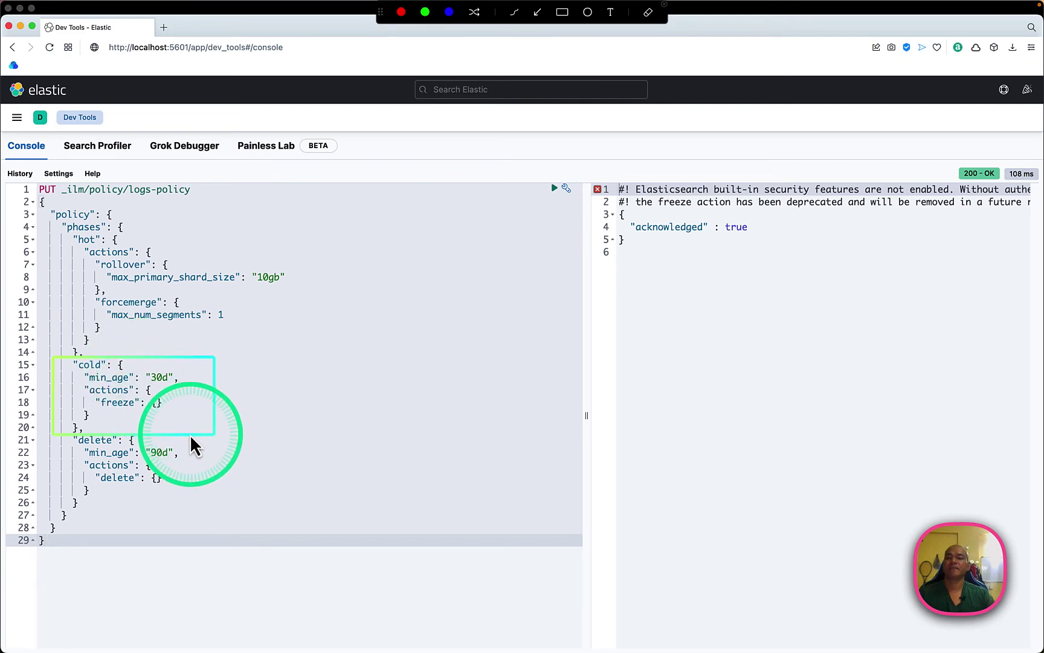
left_click_drag(63, 432, 233, 518)
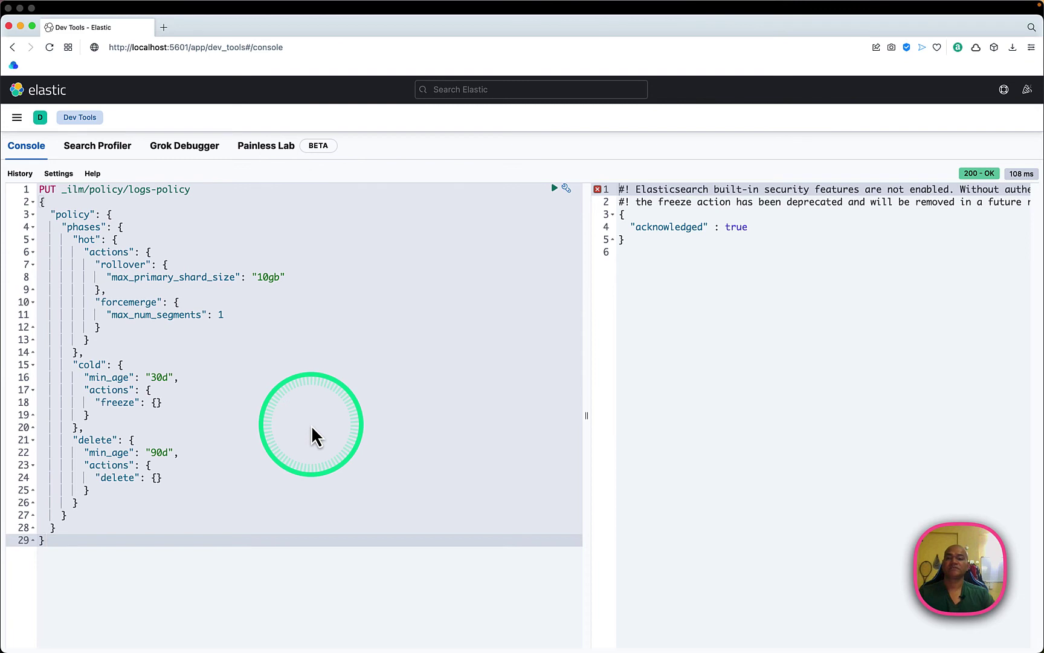
- Resend the PUT _ilm/policy/logs-policy request
left_click(311, 426)
key("super+Return")
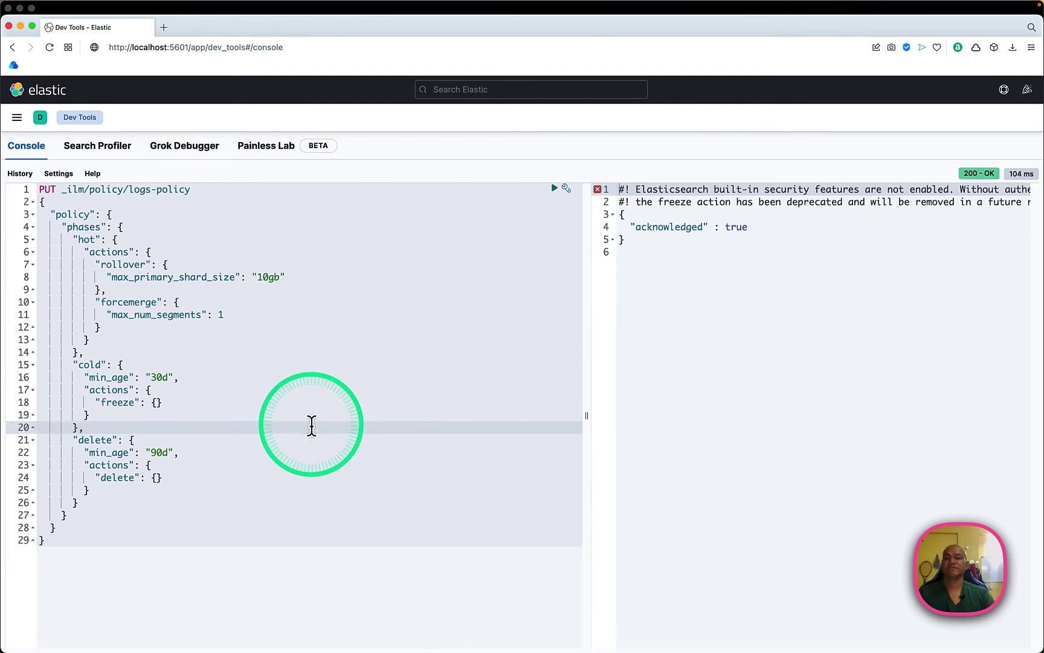
- Replace the editor content with GET _ilm/policy/logs-policy and send it to check the stored policy
key("super+a")
key("BackSpace")
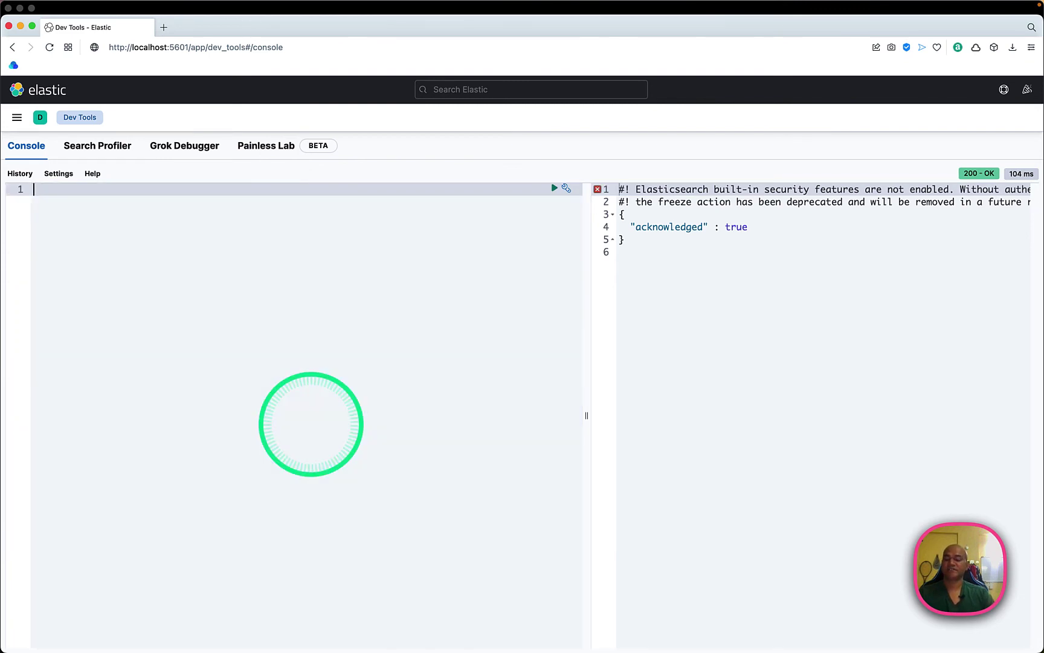
type("GET _ilm/policy/logs-policy")
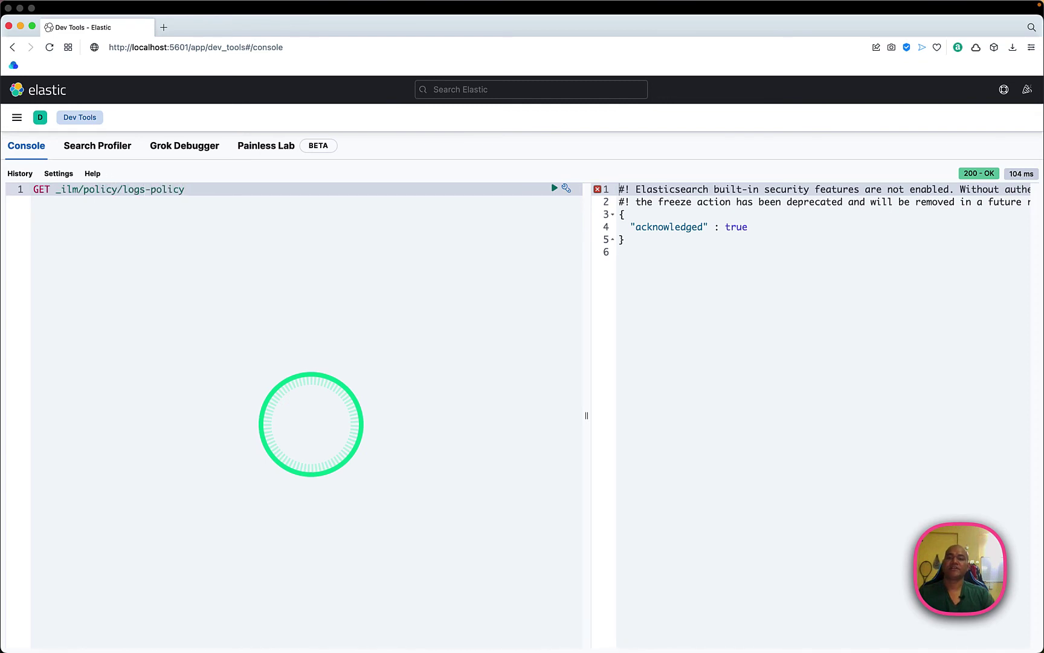
key("super+Return")
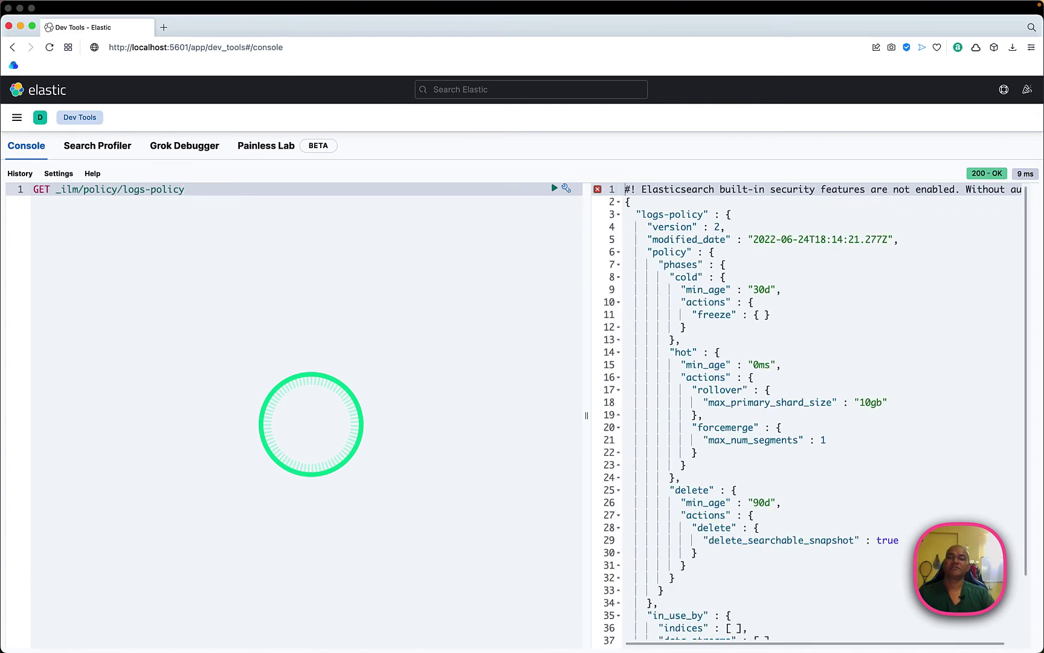
key("Return")
key("Return")
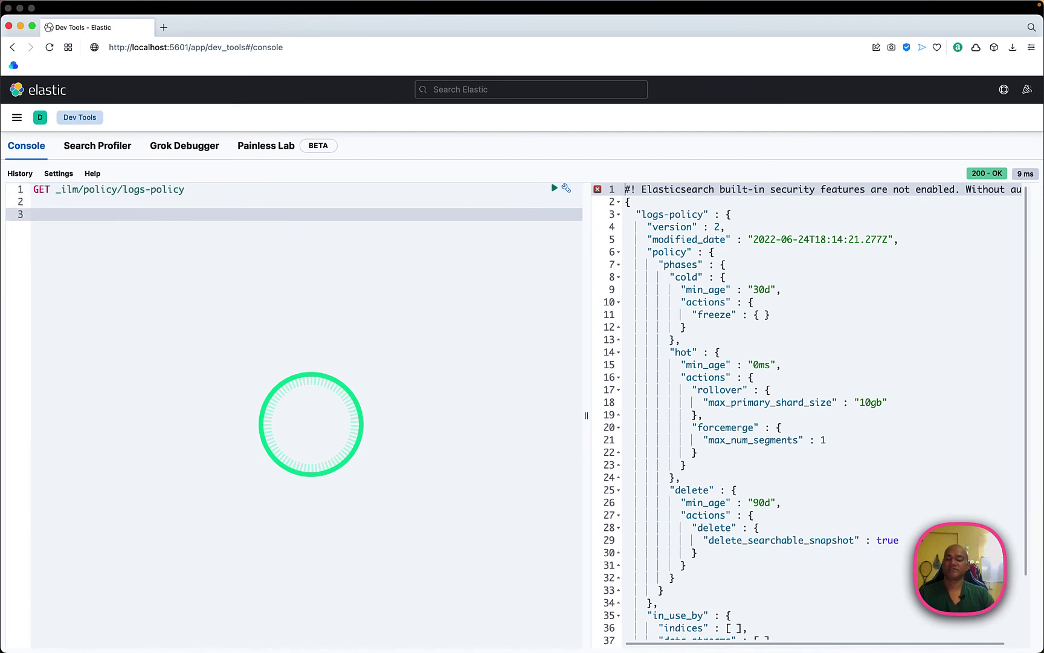
- Replace the editor content with a PUT _component_template/logs-component-template request containing a "template" object with a "settings" key
key("super+a")
key("BackSpace")
type("PUT _component_template/logs-component-te")
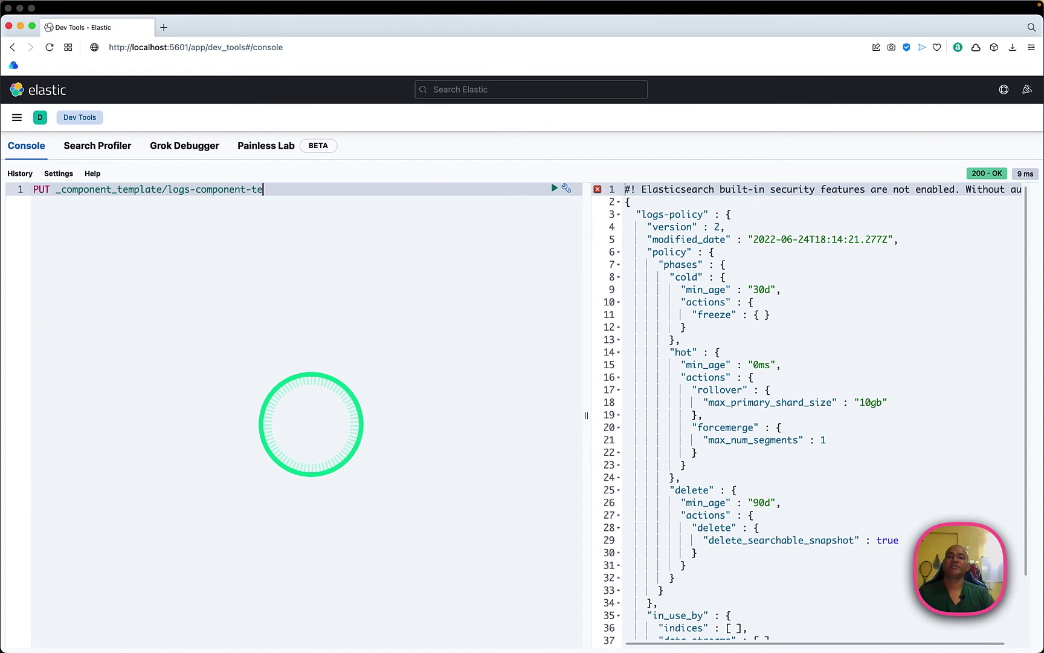
type("mplate")
key("Return")
type("{")
key("Return")
type("\"template\": {")
key("Return")
type("\"settings")
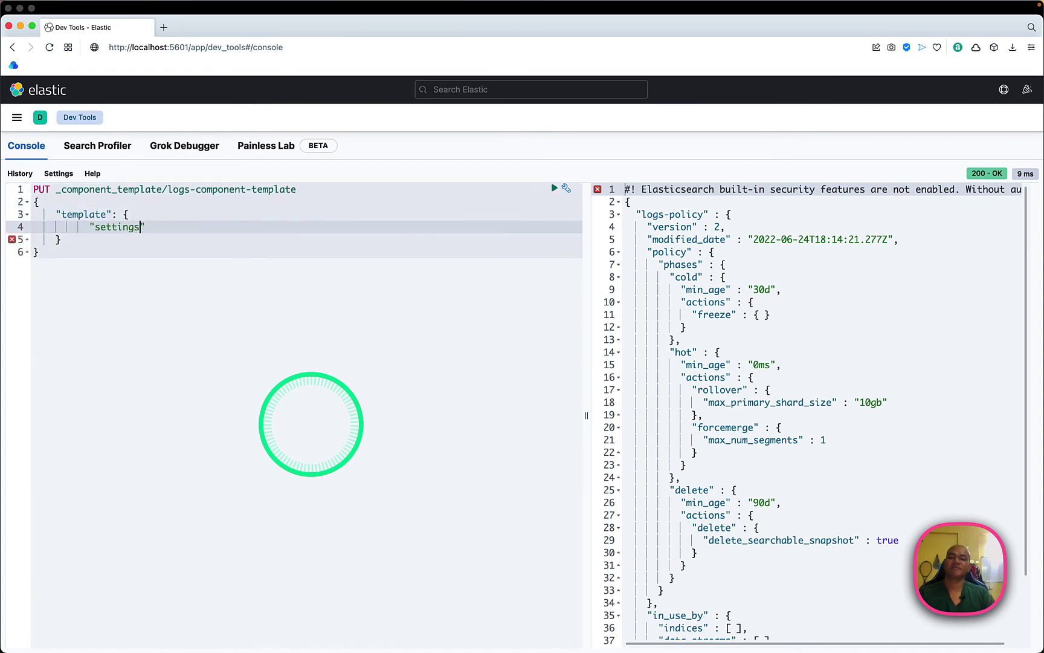
- Fill the settings object with "number_of_shards": 1, "number_of_replicas": 0 and "index.lifecycle.name": "logs-policy"
type("\": {")
key("Return")
type("\"number_of_shards\": 1,")
key("Return")
type("\"number_of_replicas\": 0,")
key("Return")
type("\"")
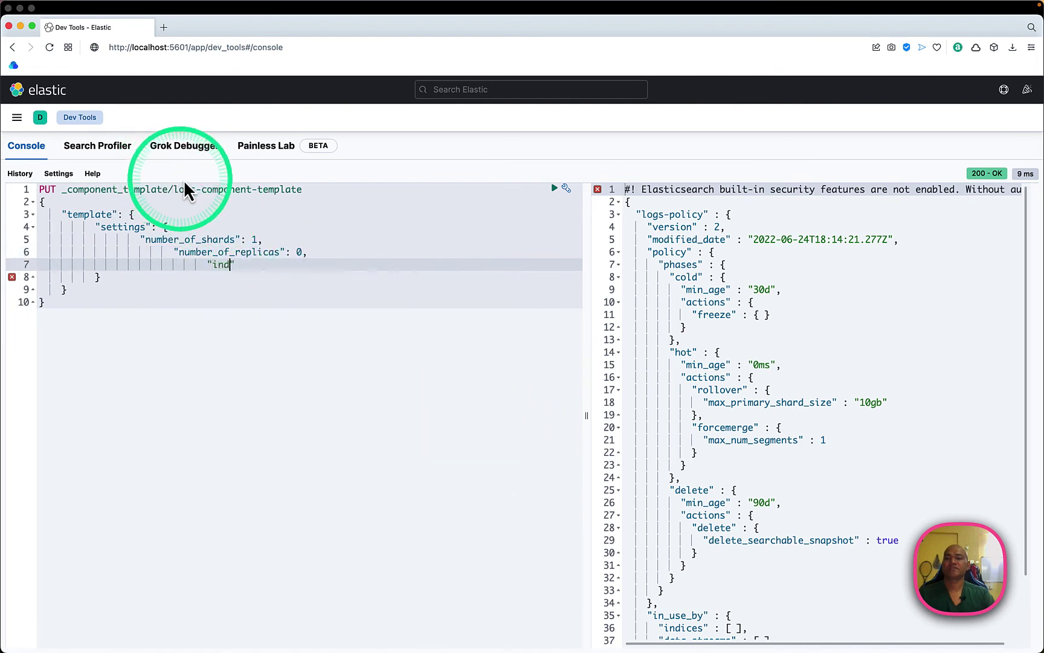
type("index.lifecycle.name\": \"logs-policy")
- Auto-indent the PUT _component_template/logs-component-template request and send it
key("Down")
key("Down")
key("Down")
key("super+Return")
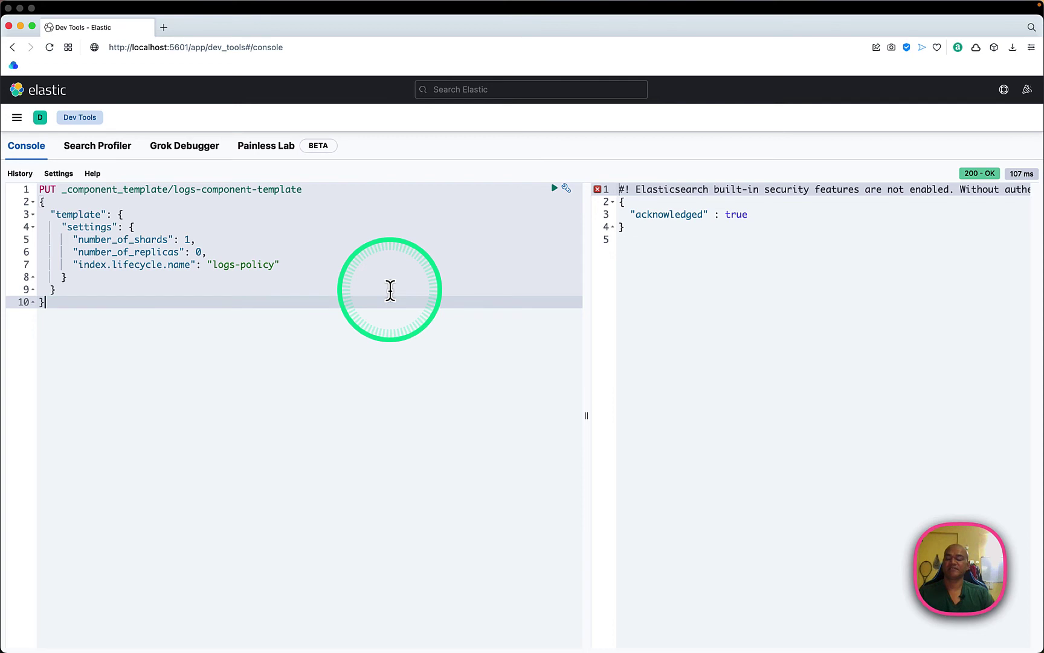
- Resend the logs-component-template request and clear the editor
key("super+a")
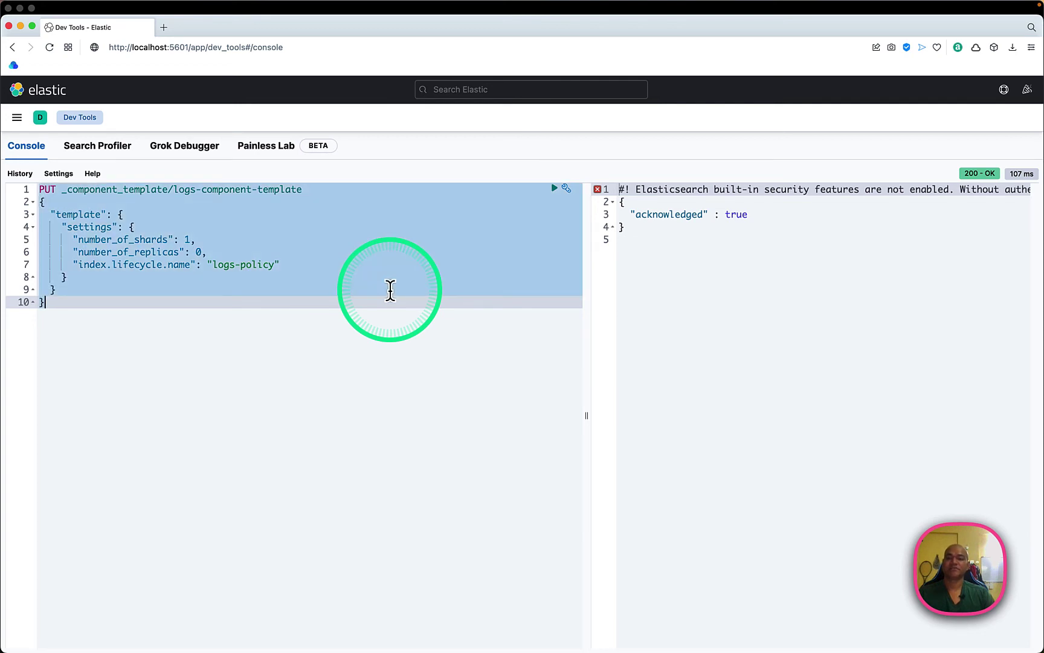
key("Right")
key("Up")
key("super+Return")
key("super+a")
key("BackSpace")
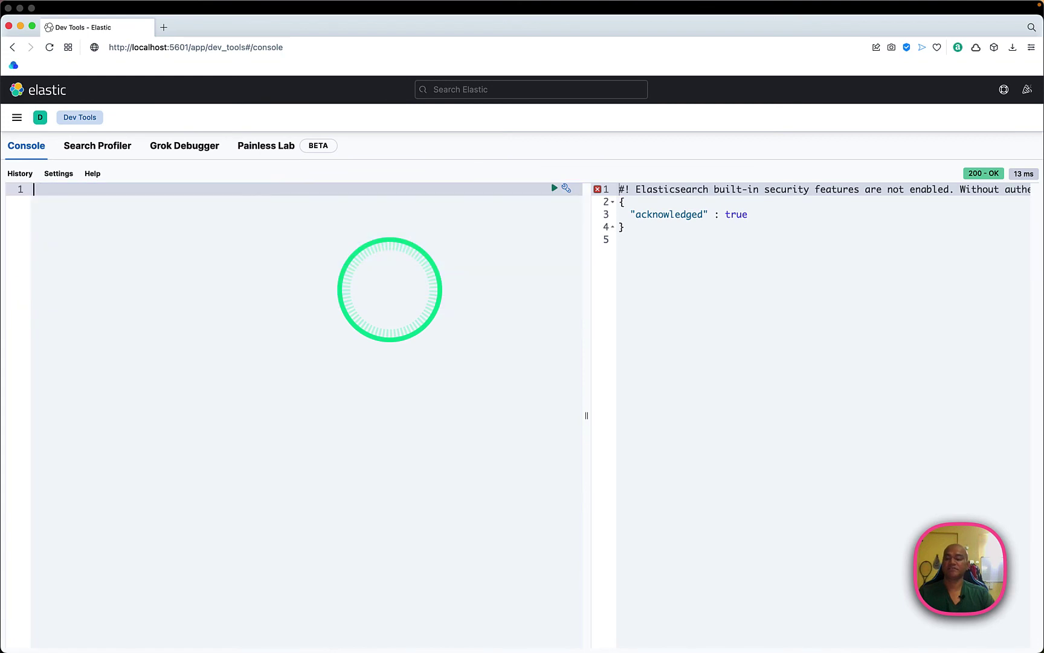
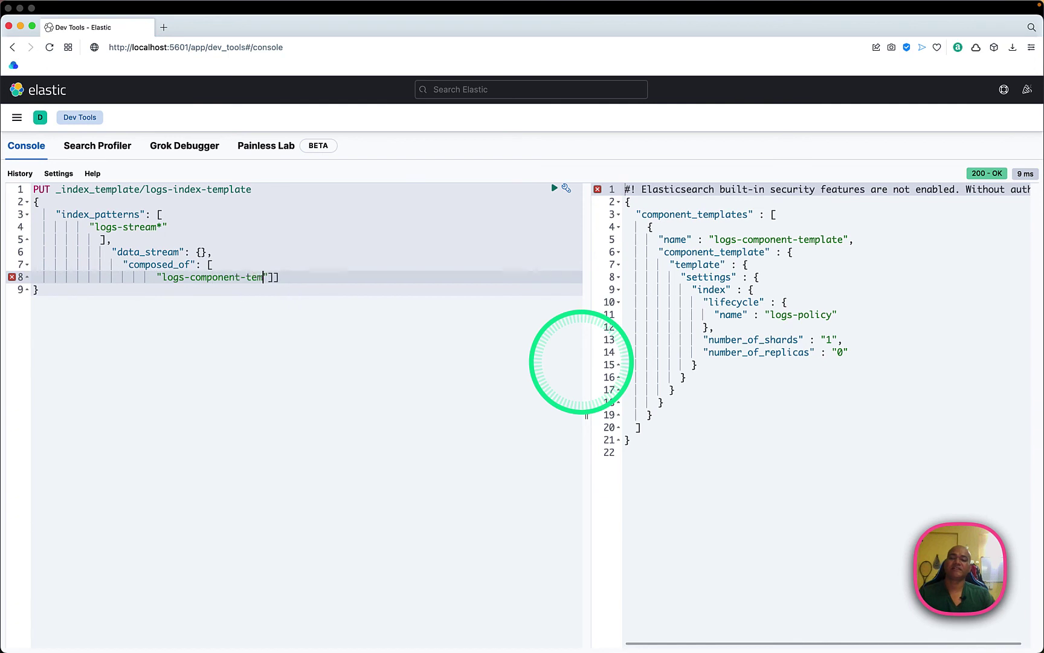
- Put the closing bracket of "composed_of" on its own line, then auto-indent and send the PUT _index_template/logs-index-template request
key("Right")
key("Return")
key("Right")
key("Delete")
key("Down")
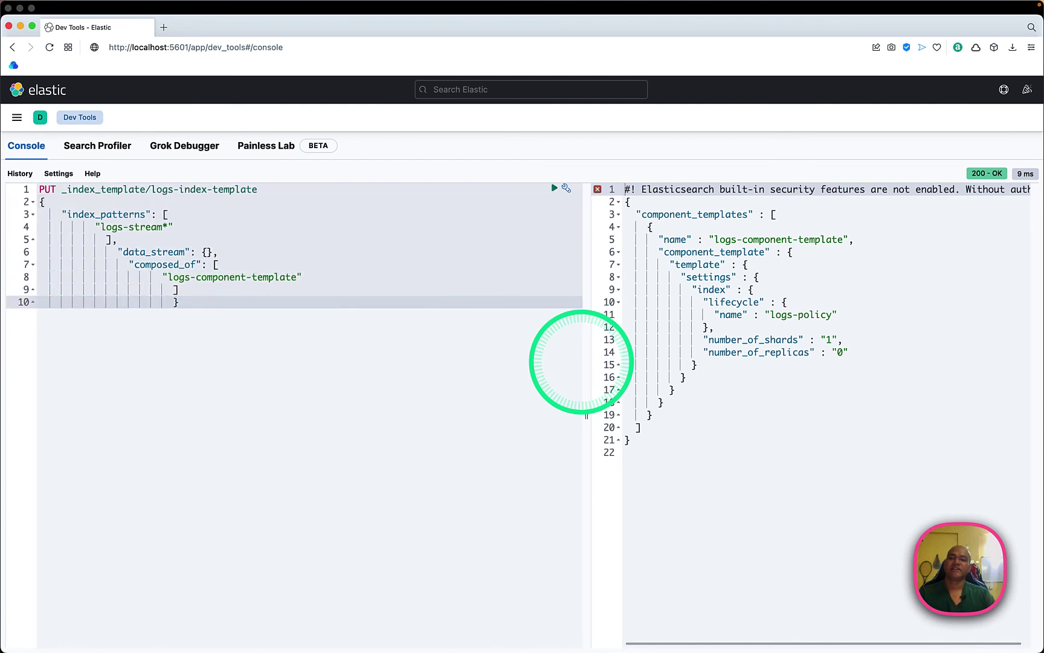
key("super+i")
key("super+Return")
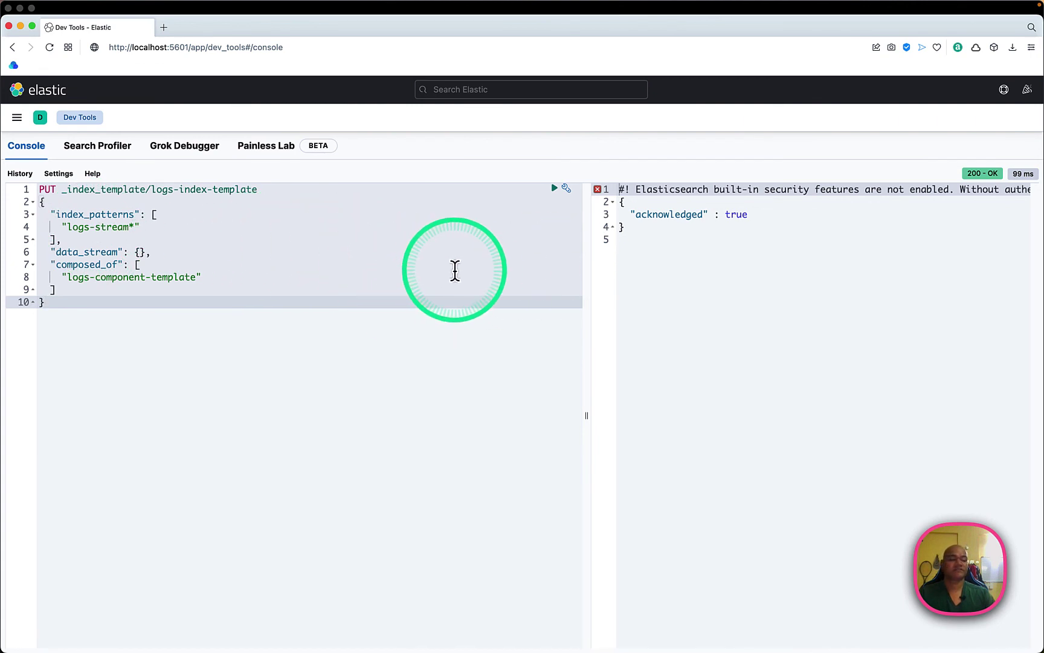
key("ctrl+alt+a")
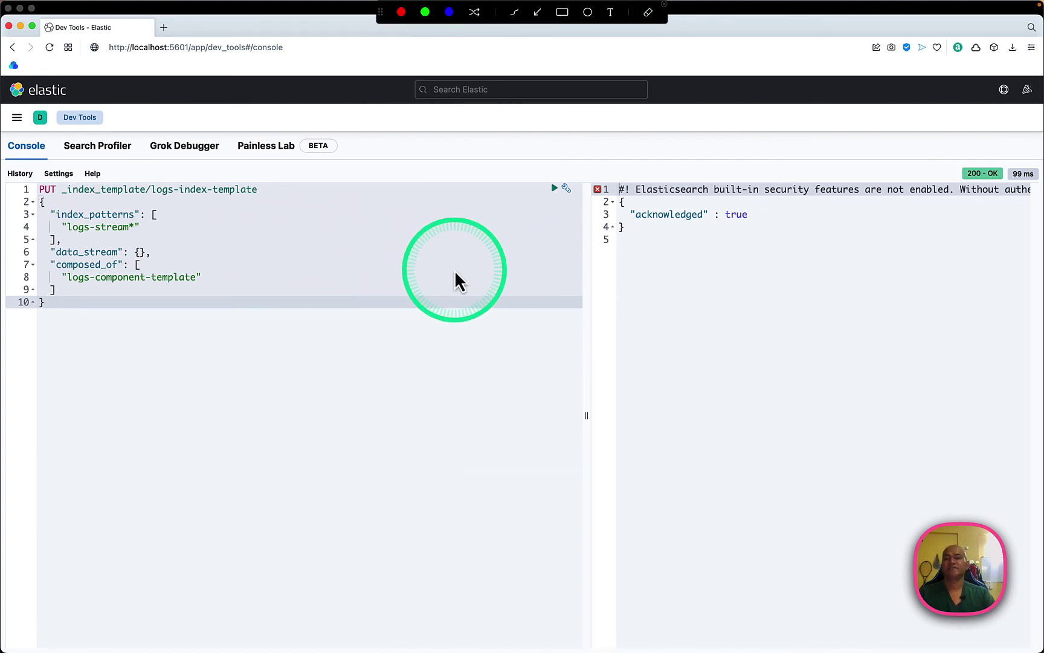
left_click(455, 270)
mouse_move(44, 202)
left_mouse_down()
mouse_move(159, 248)
mouse_move(195, 245)
left_mouse_up()
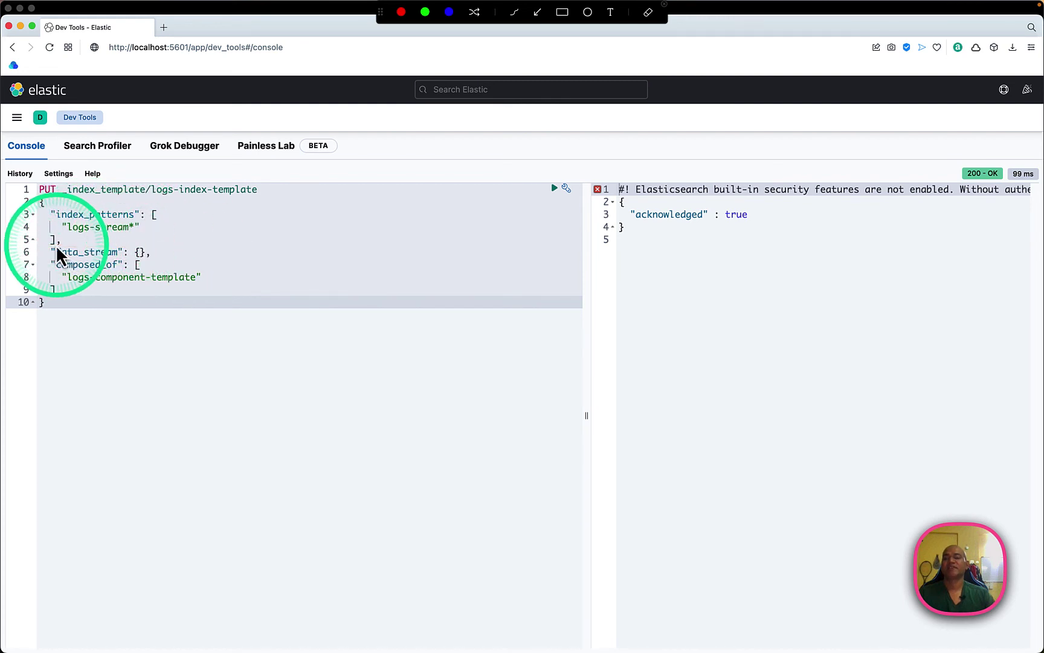
left_click_drag(48, 244, 176, 262)
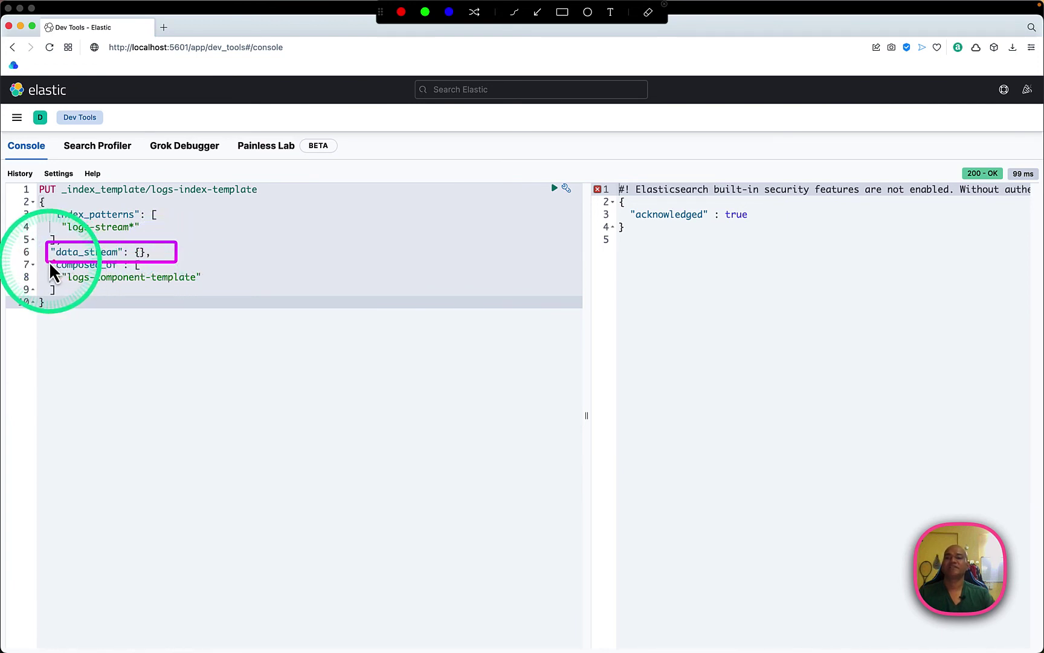
mouse_move(49, 261)
left_mouse_down()
mouse_move(101, 293)
mouse_move(228, 299)
left_mouse_up()
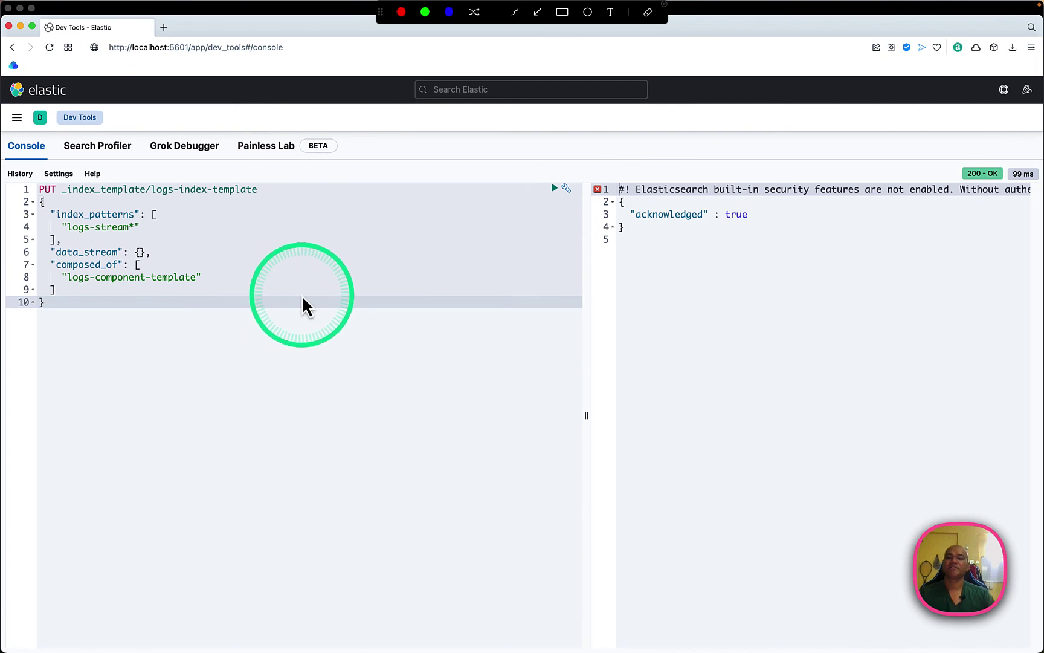
left_click(338, 292)
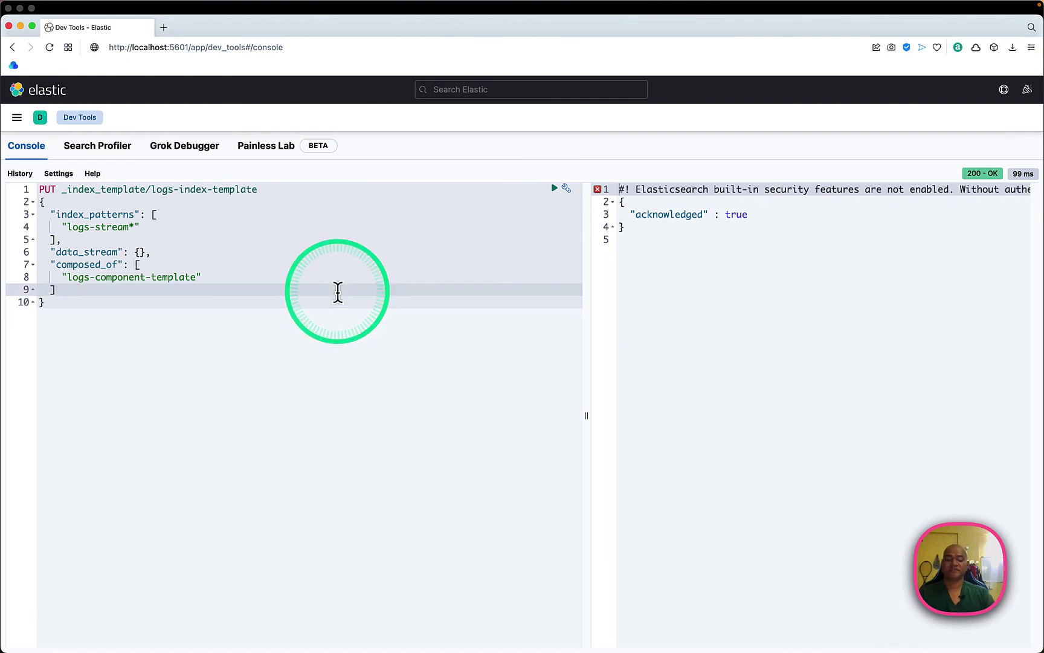
- Send GET _index_template/logs-index-template in place of the previous request to check the stored template, and clear the editor
key("super+a")
key("BackSpace")
type("GET _index_template/logs-i")
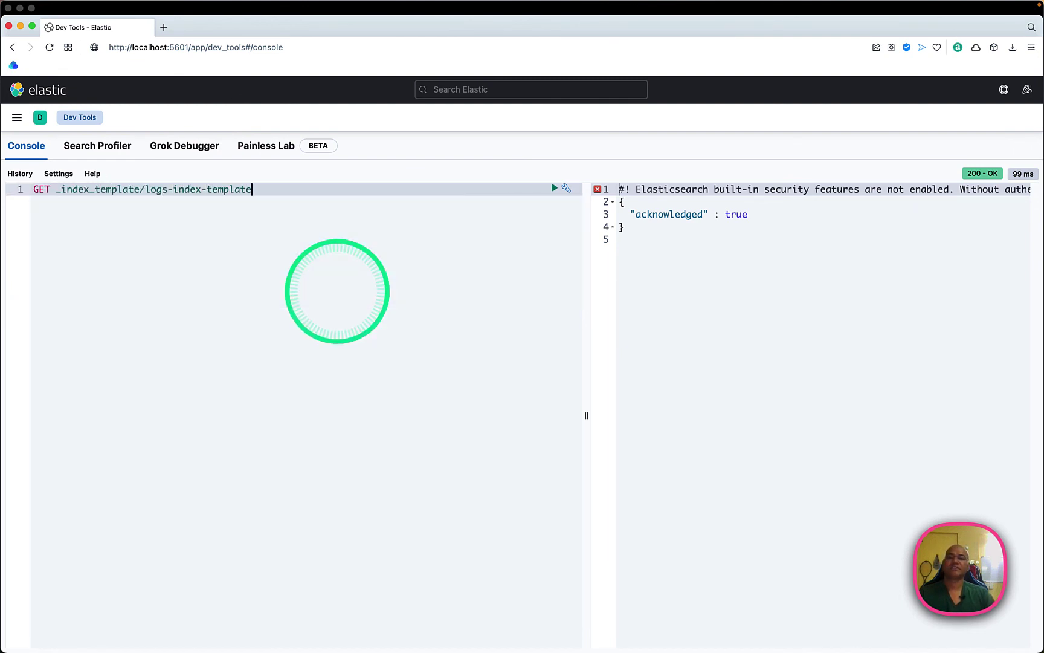
key("super+Return")
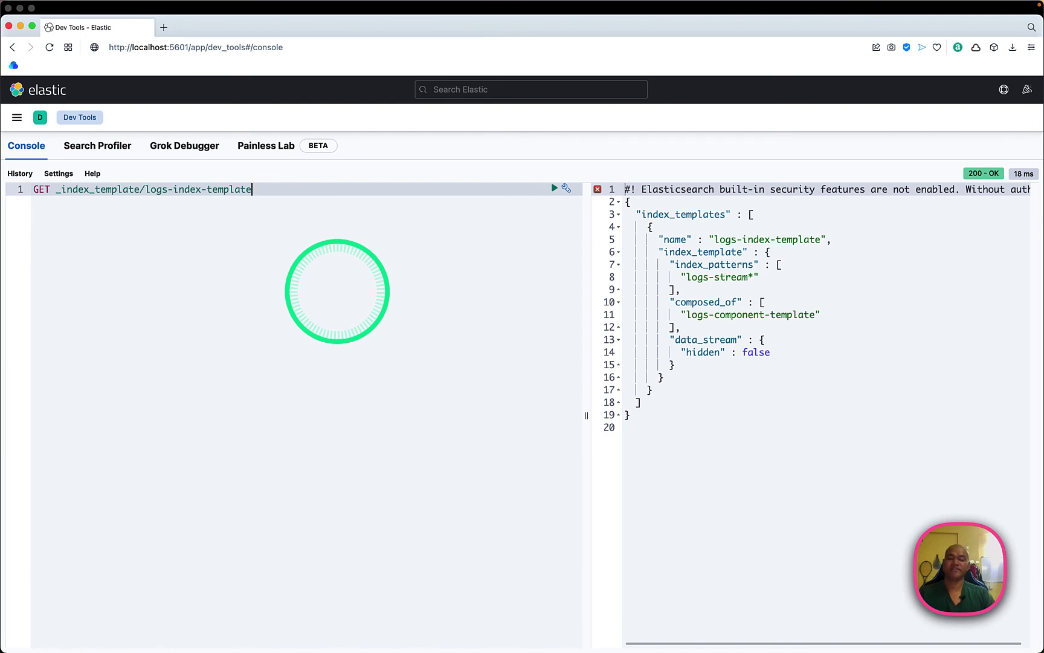
key("super+a")
key("BackSpace")
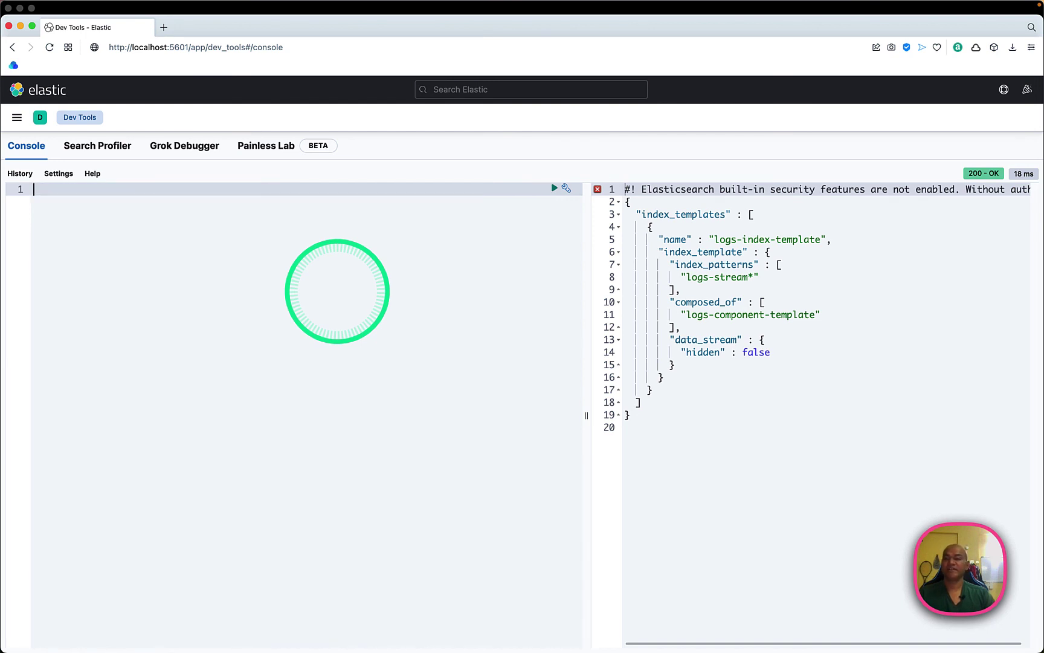
- Write PUT _data_stream/logs-stream and GET _data_stream/logs-stream on separate lines, and send both in order to create and check the data stream
type("PUT _data_stream/logs-stream")
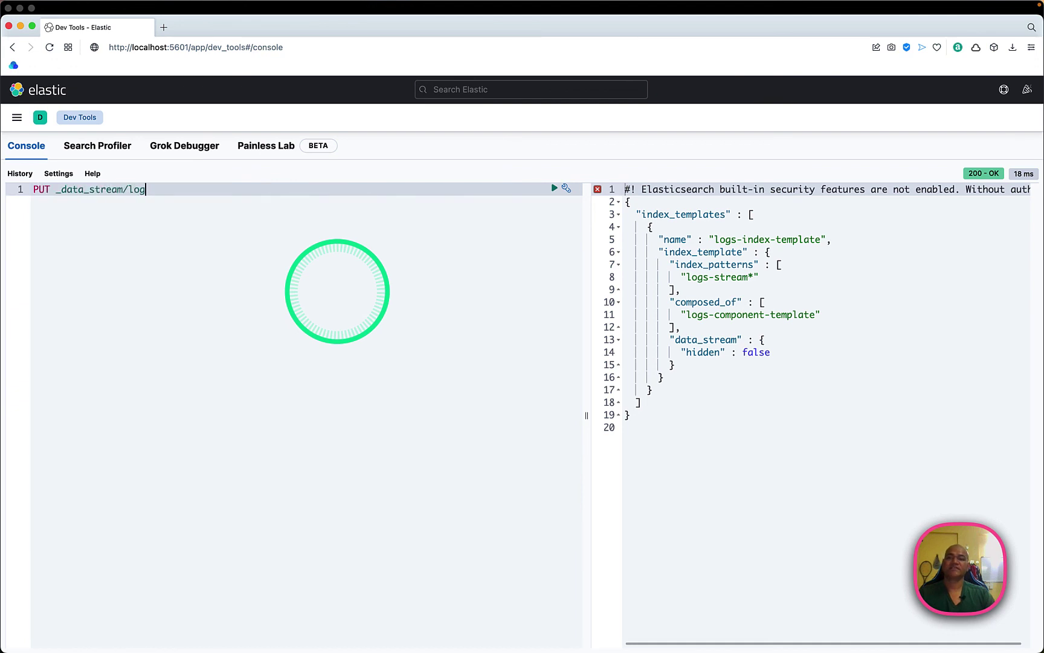
key("Return")
type("GET _data_stream/logs-stream")
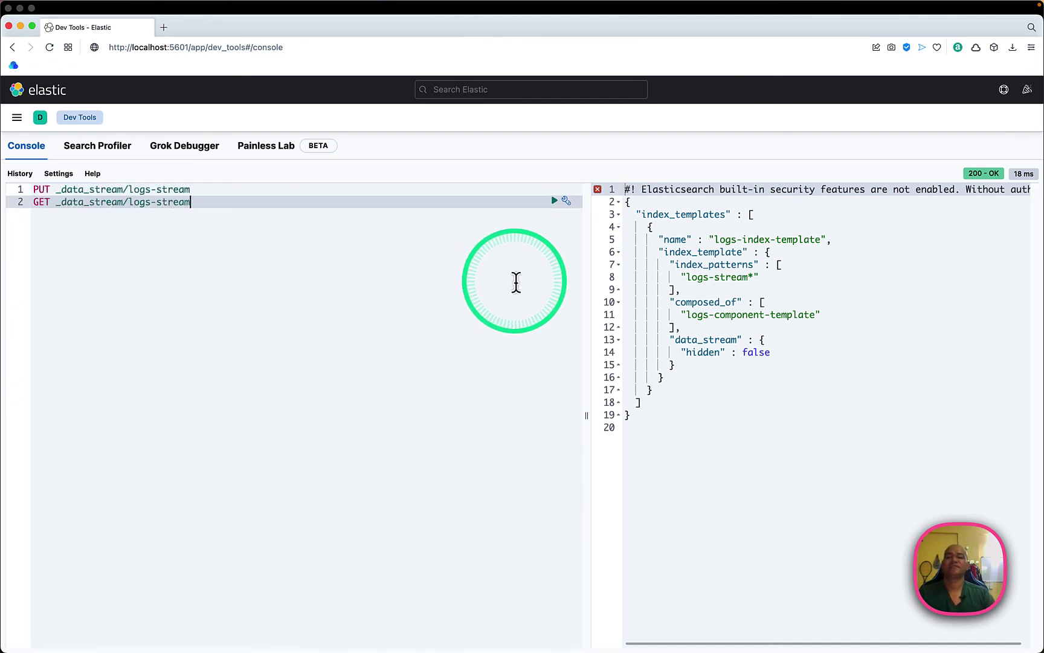
left_click(230, 188)
key("super+Return")
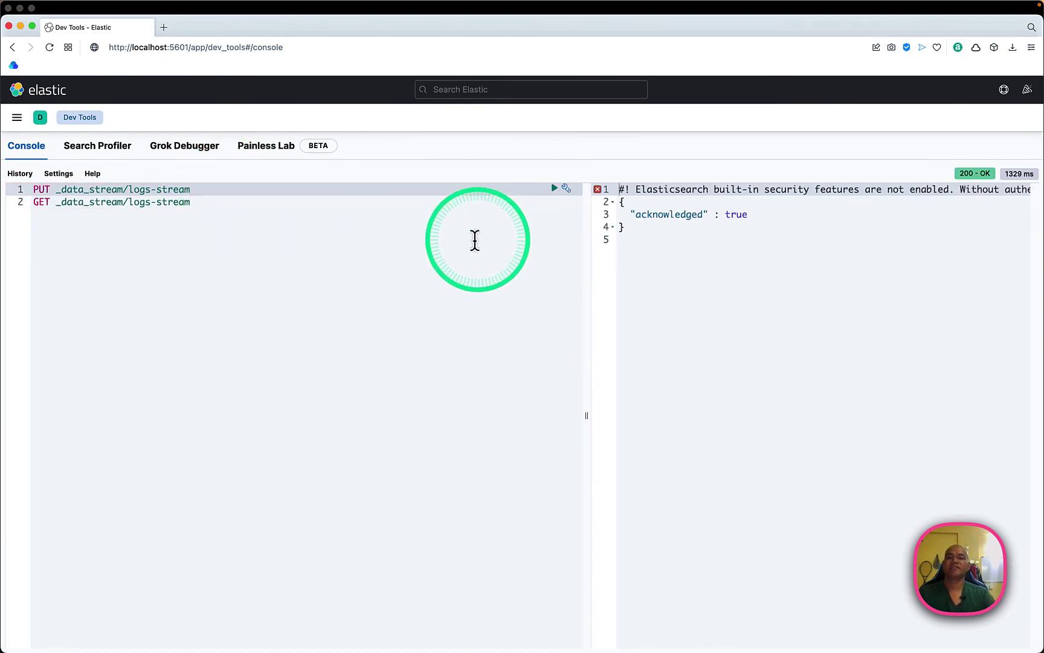
left_click(218, 207)
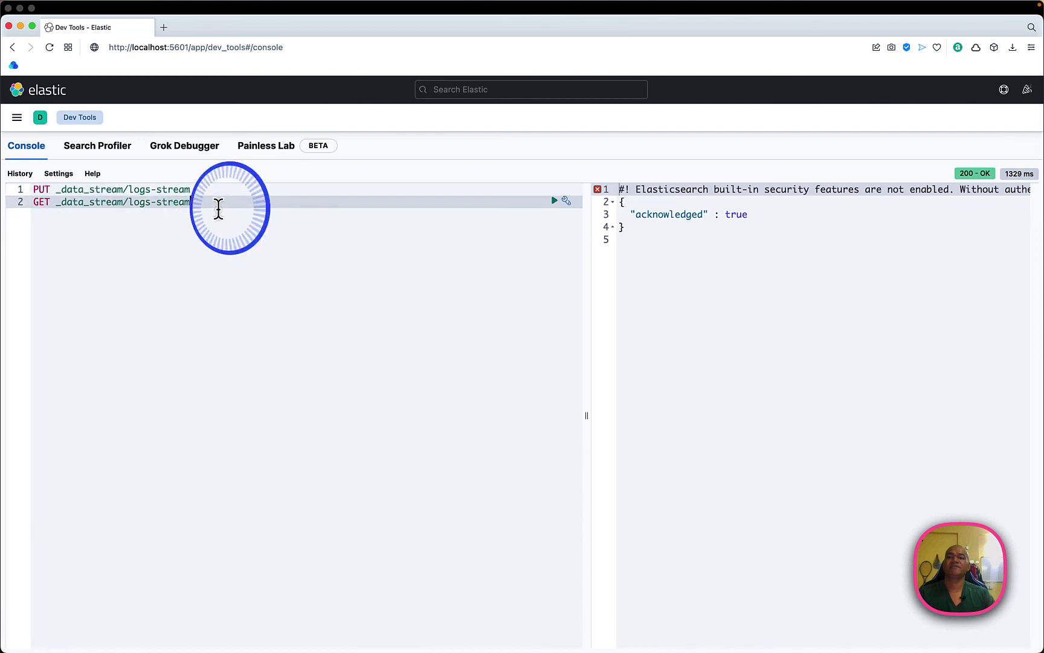
key("super+Return")
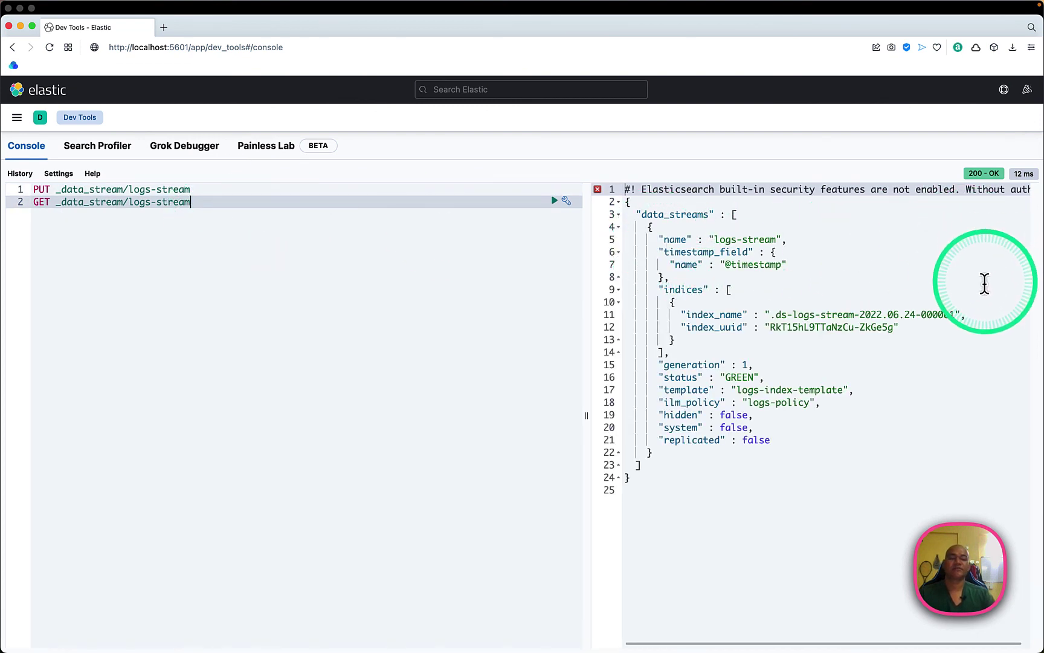
- Examine the name, status, ilm_policy and template entries in the logs-stream response, marking them on screen
key("ctrl+shift+a")
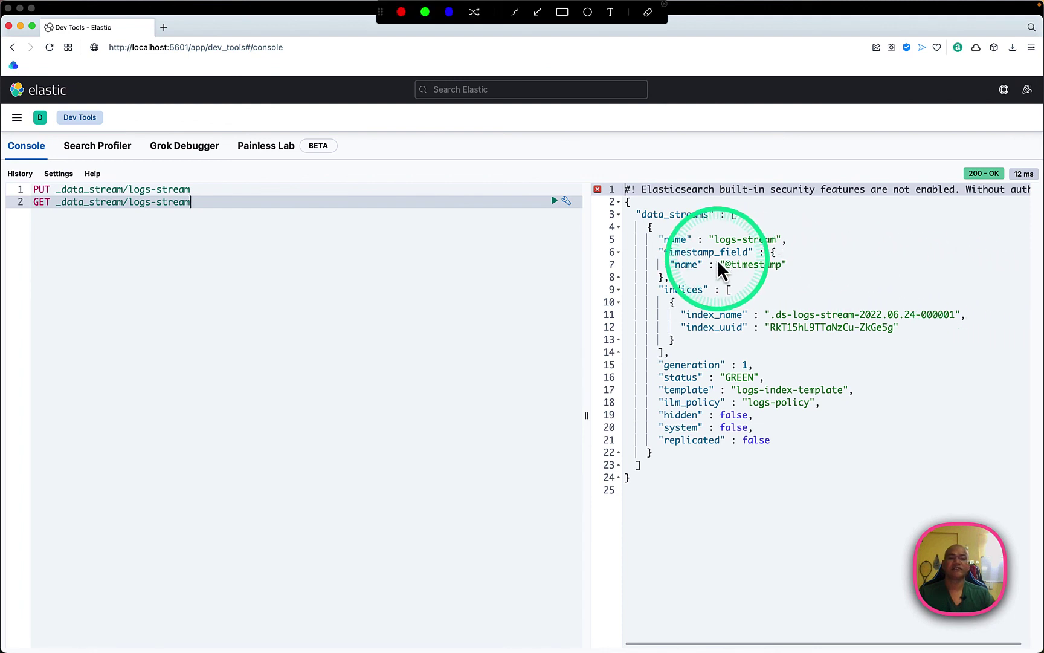
mouse_move(640, 230)
left_mouse_down()
mouse_move(654, 241)
mouse_move(845, 246)
left_mouse_up()
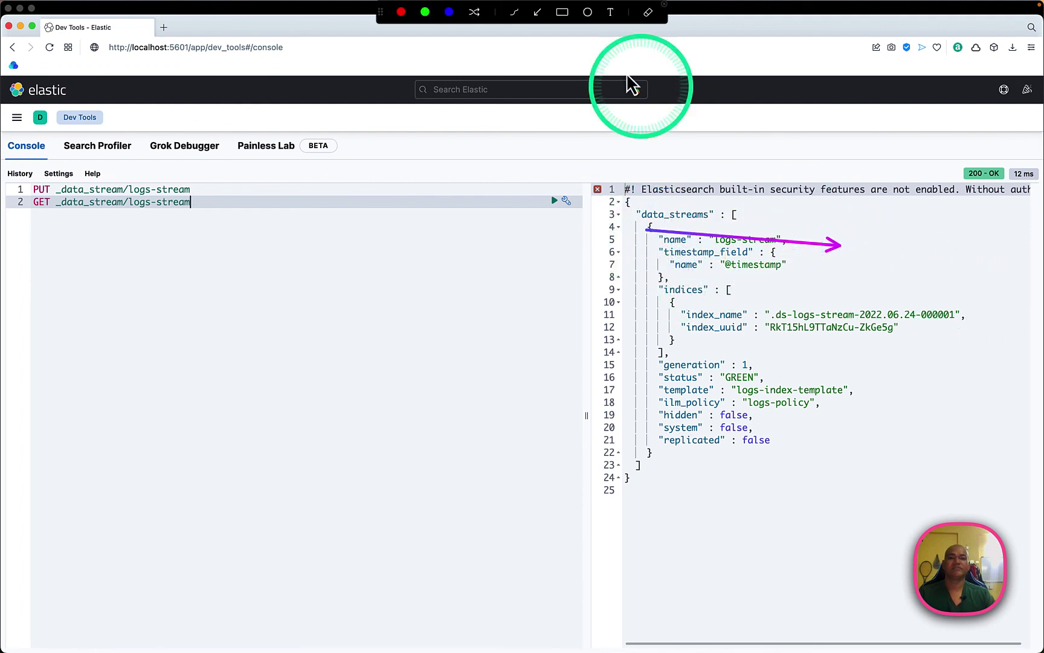
left_click(563, 13)
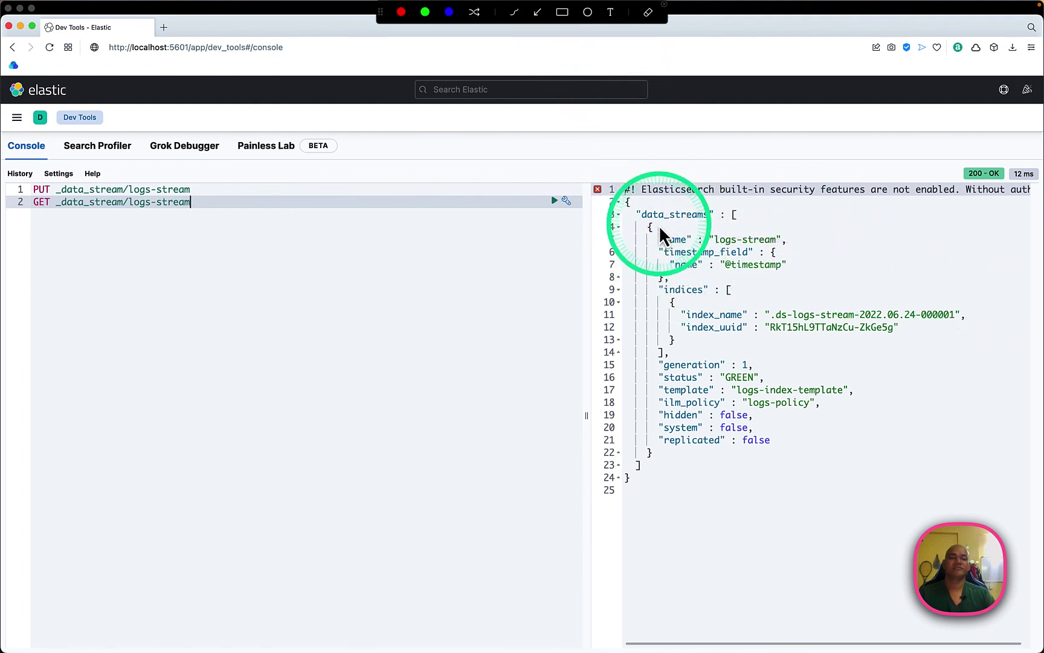
mouse_move(648, 226)
left_mouse_down()
mouse_move(720, 256)
mouse_move(828, 259)
left_mouse_up()
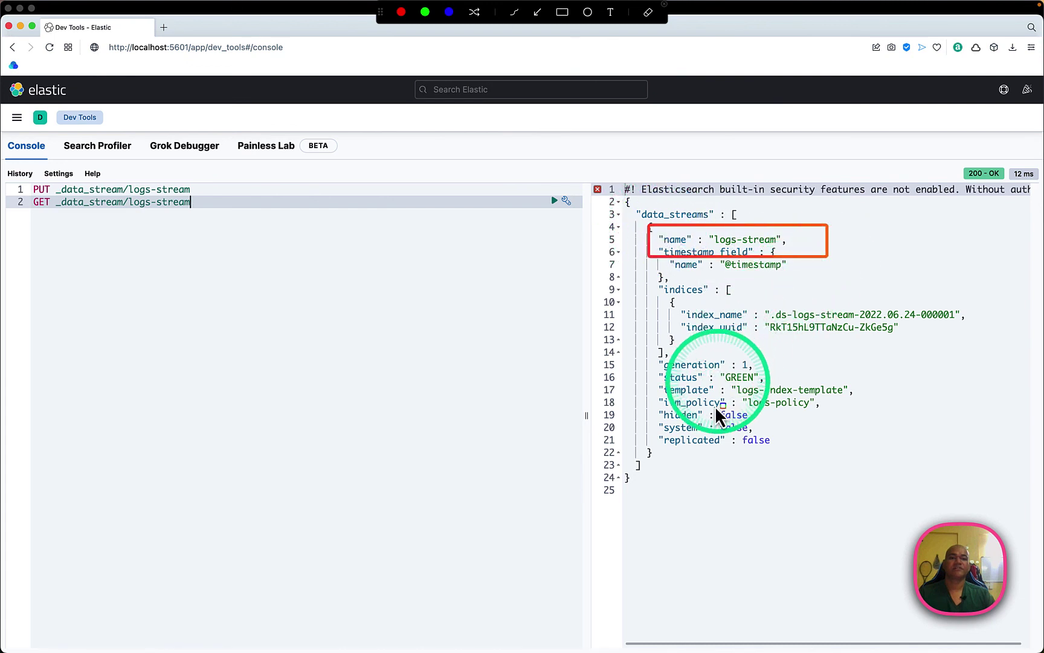
left_click(655, 371)
left_click_drag(657, 371, 835, 386)
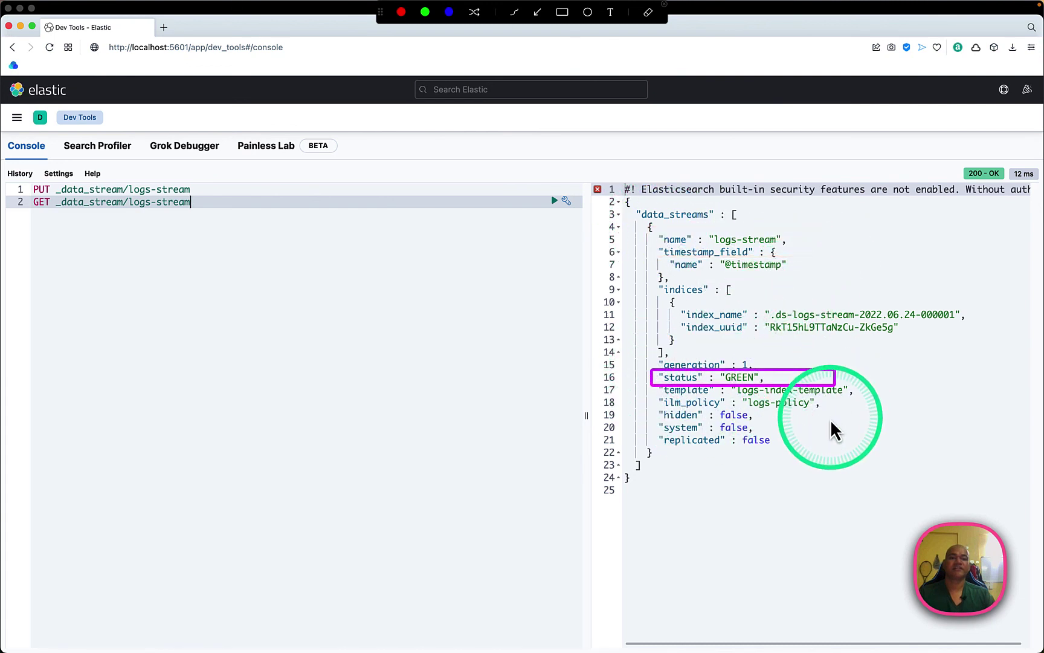
mouse_move(637, 397)
left_mouse_down()
mouse_move(767, 420)
mouse_move(828, 412)
left_mouse_up()
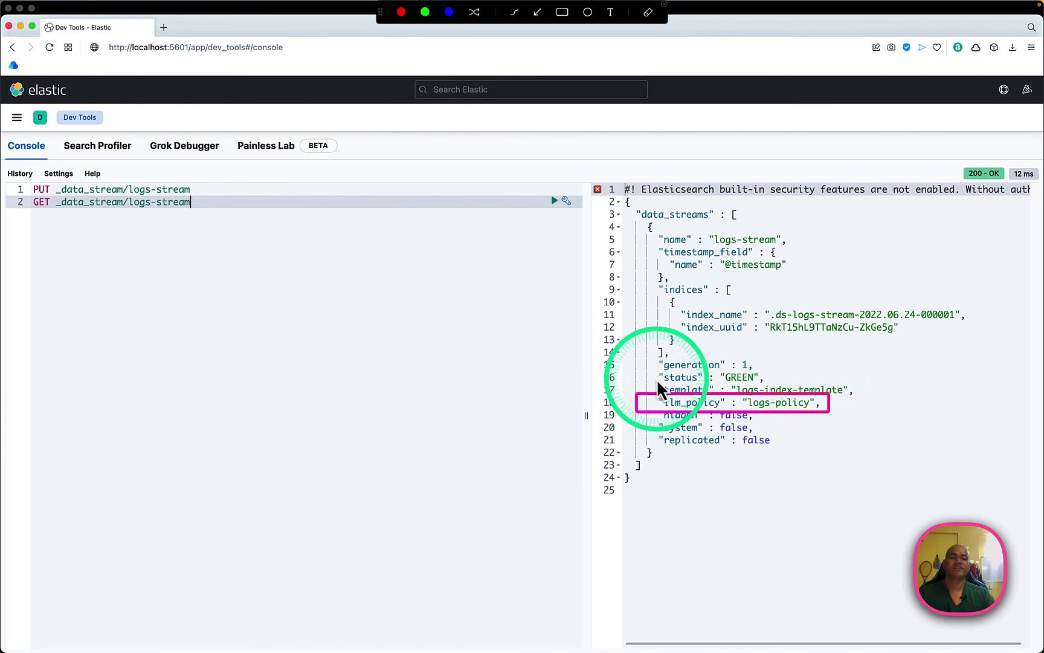
mouse_move(654, 377)
left_mouse_down()
mouse_move(724, 396)
mouse_move(867, 401)
left_mouse_up()
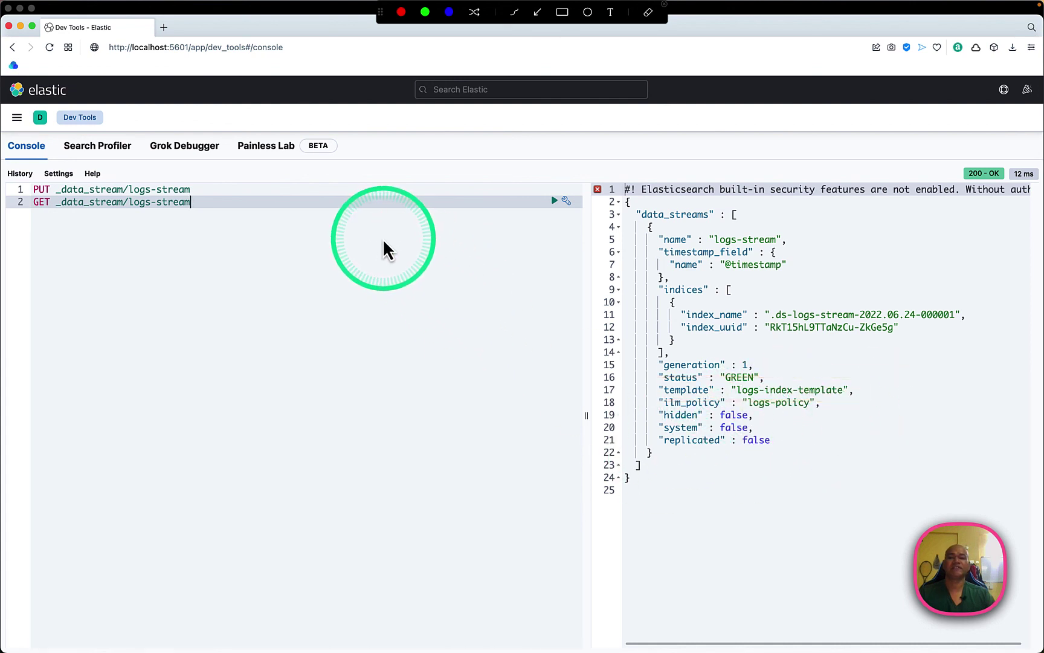
key("Escape")
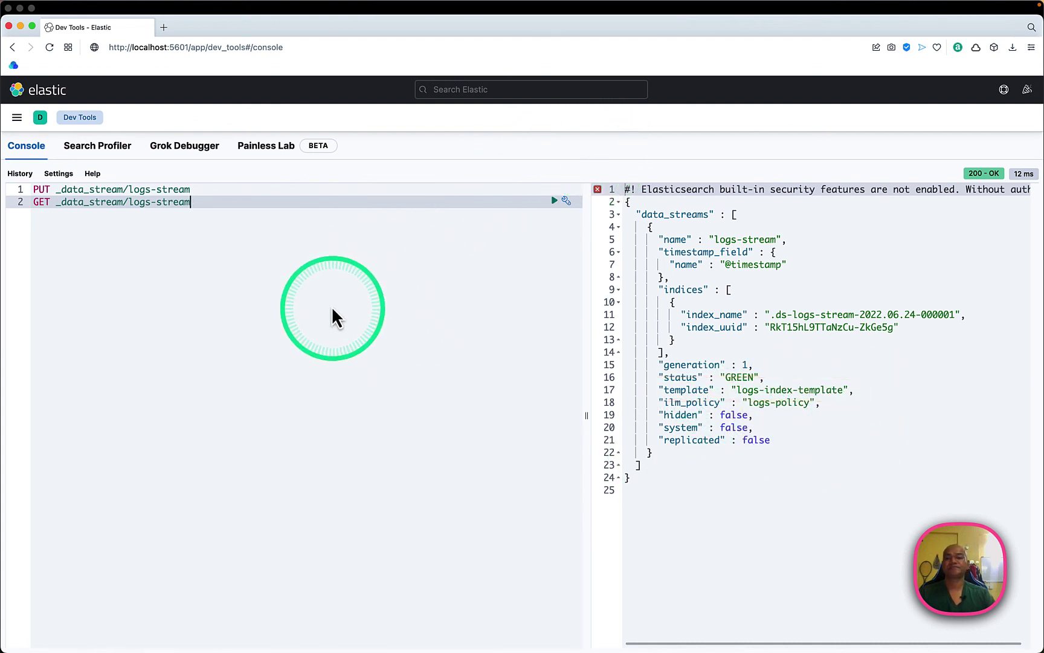
- Replace the editor's contents with a "# CLEANUP" comment followed by DELETE _data_stream/logs-stream
key("super+a")
key("BackSpace")
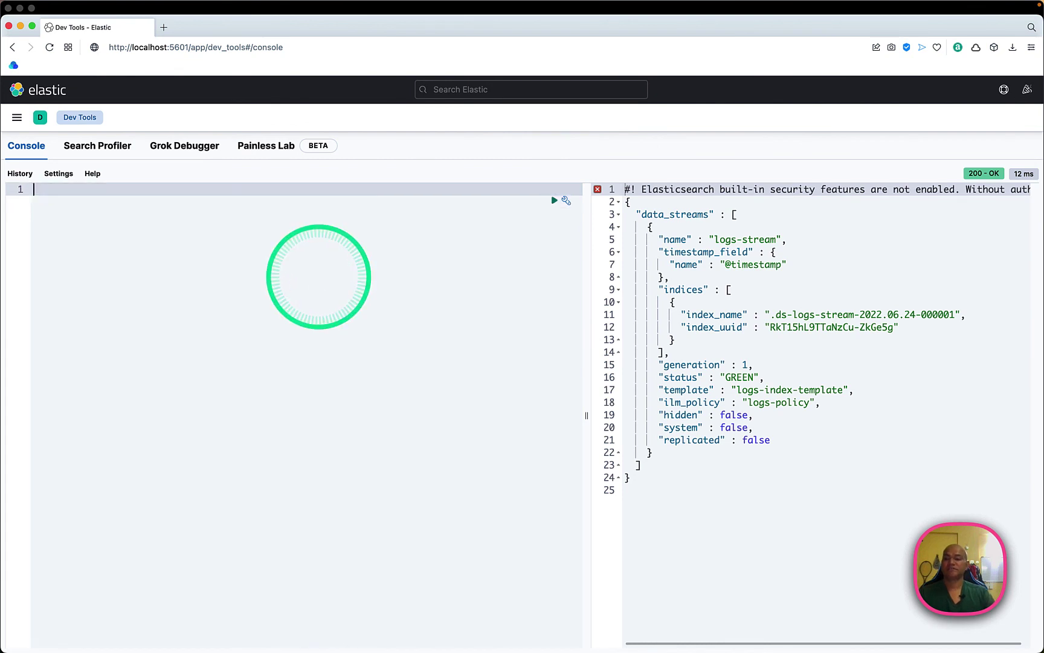
type("# CLEANUP")
key("Return")
type("DELETE _data_st")
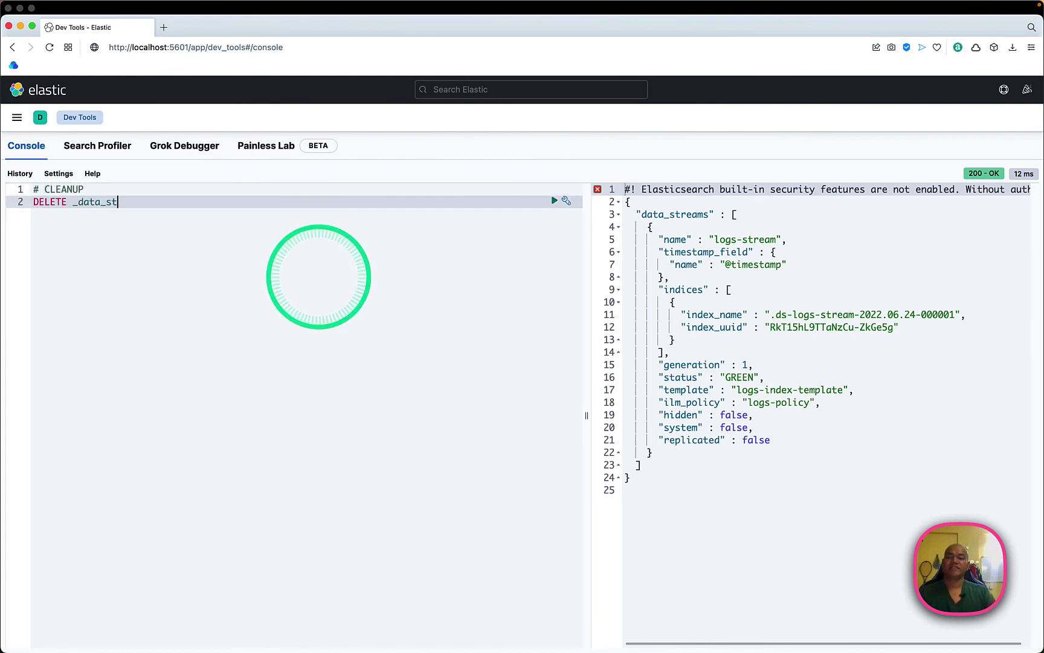
type("ream/logs-stream")
- Add DELETE requests for _index_template/logs-index-template, _component_template/logs-component-template and _ilm/policy/logs-policy, each on its own line
key("Return")
type("DELETE _index_templa")
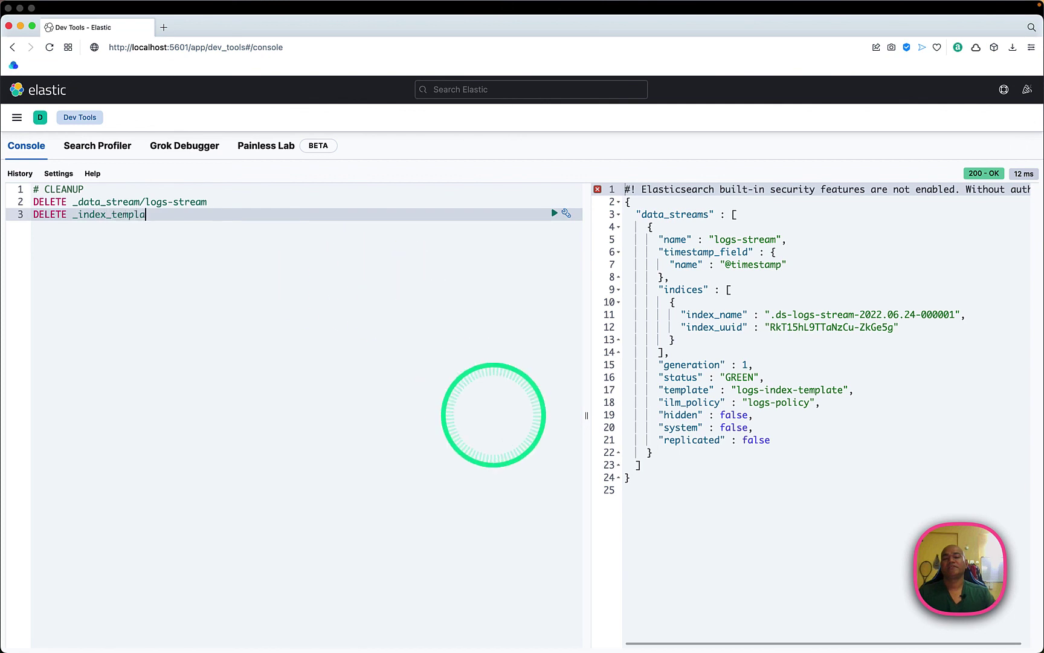
type("te/logs-index-template/logs-index-templ")
key("Return")
type("DELETE _compone")
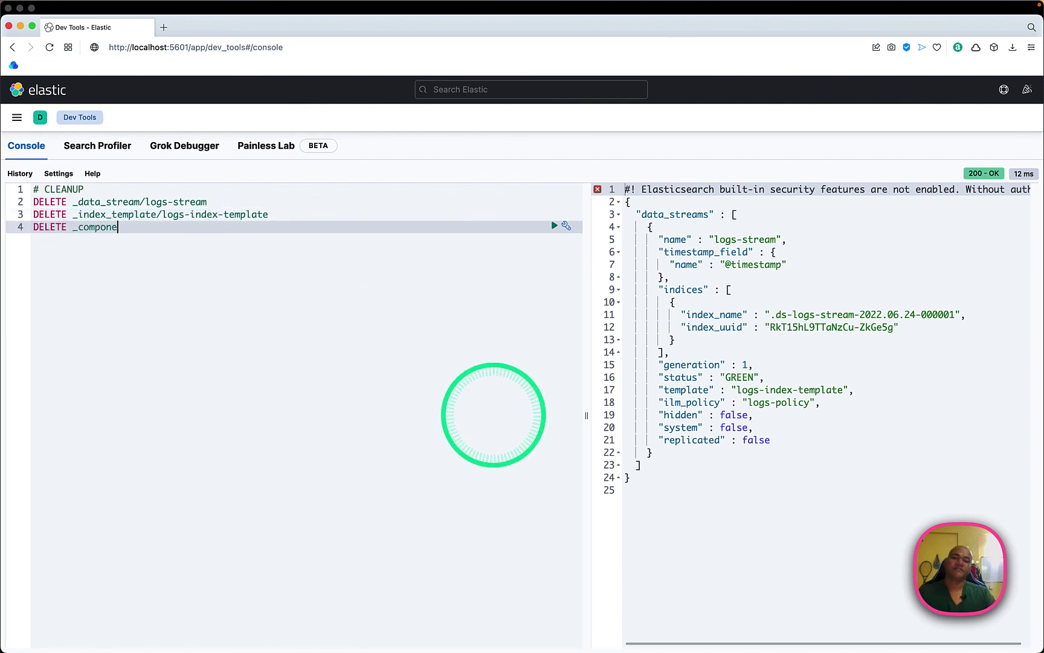
type("nt_template/logs-component-template")
key("Return")
type("DELETE _ilm/policy/logs-policy")
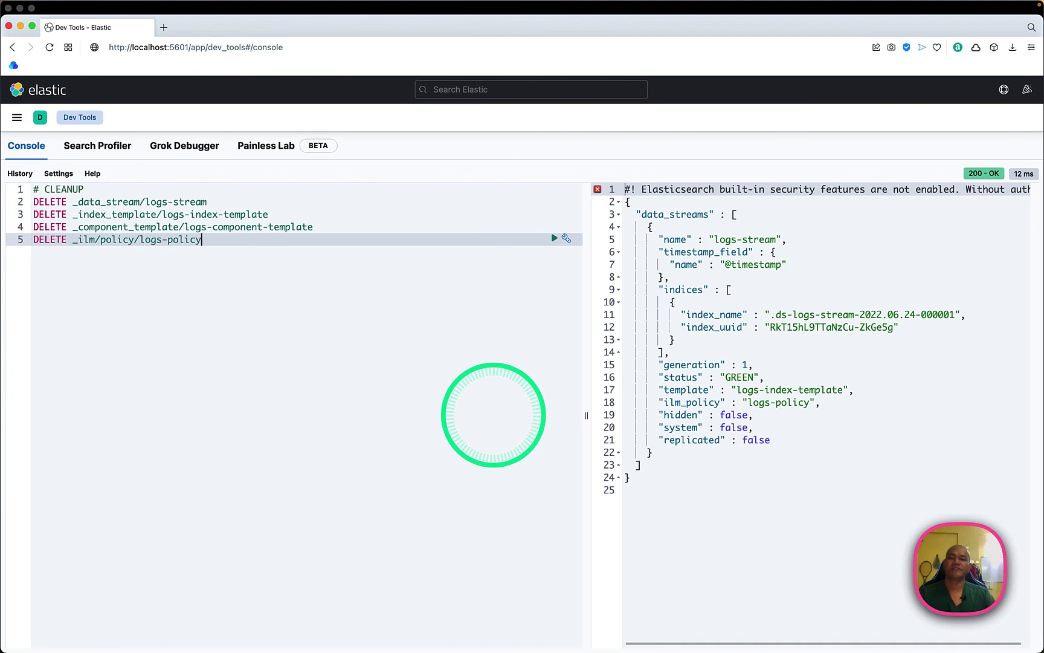
- Send the four DELETE requests one by one, from the data stream through both templates to the lifecycle policy
left_click(256, 214)
left_click(255, 200)
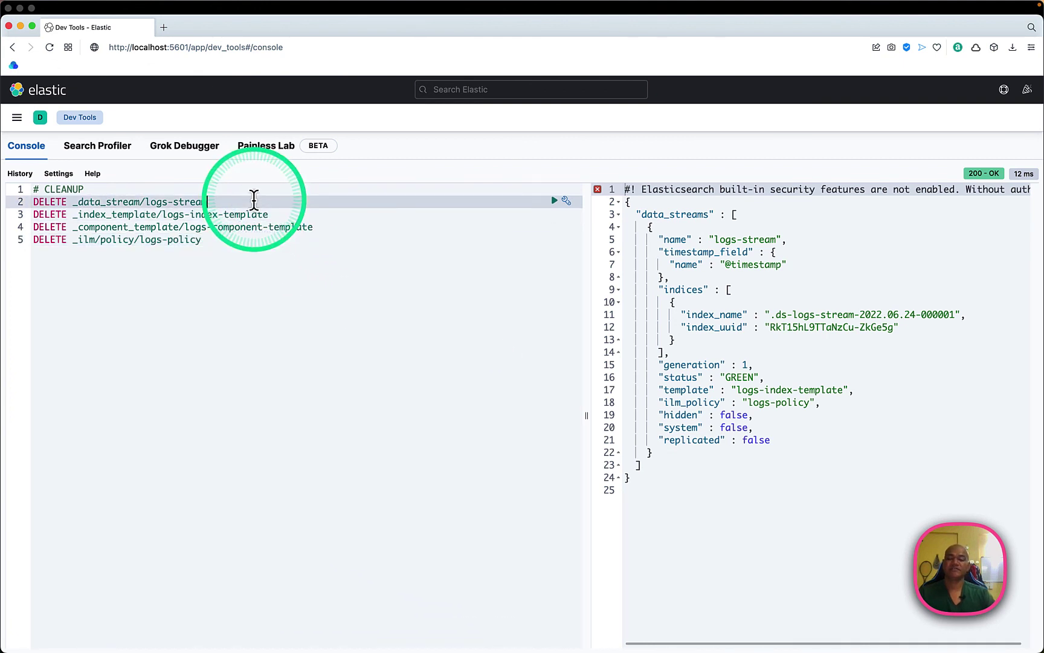
key("super+Return")
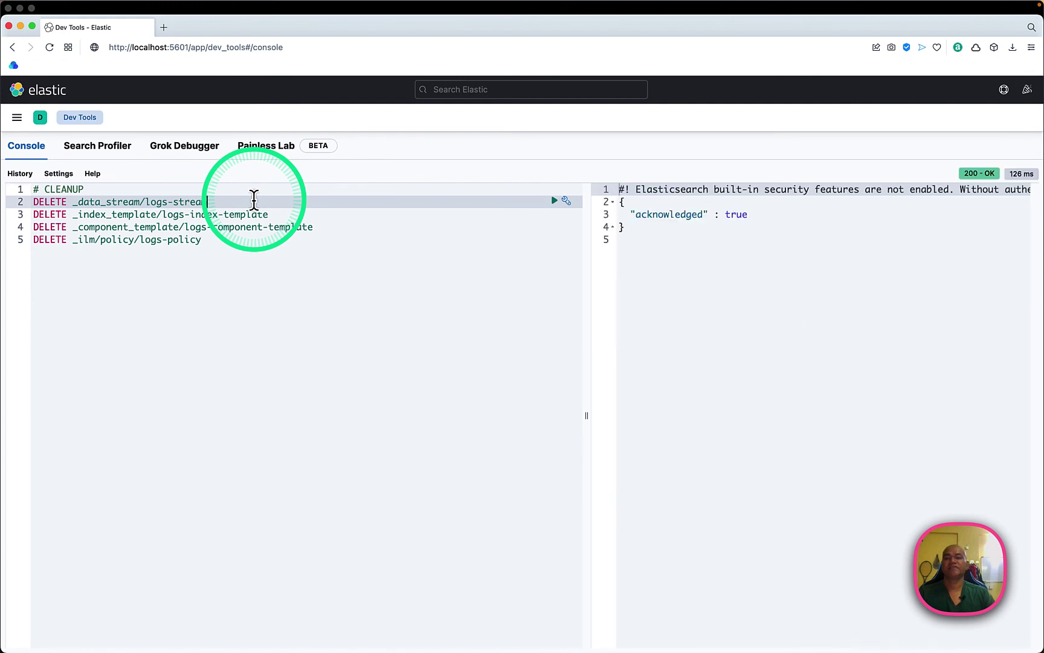
key("Down")
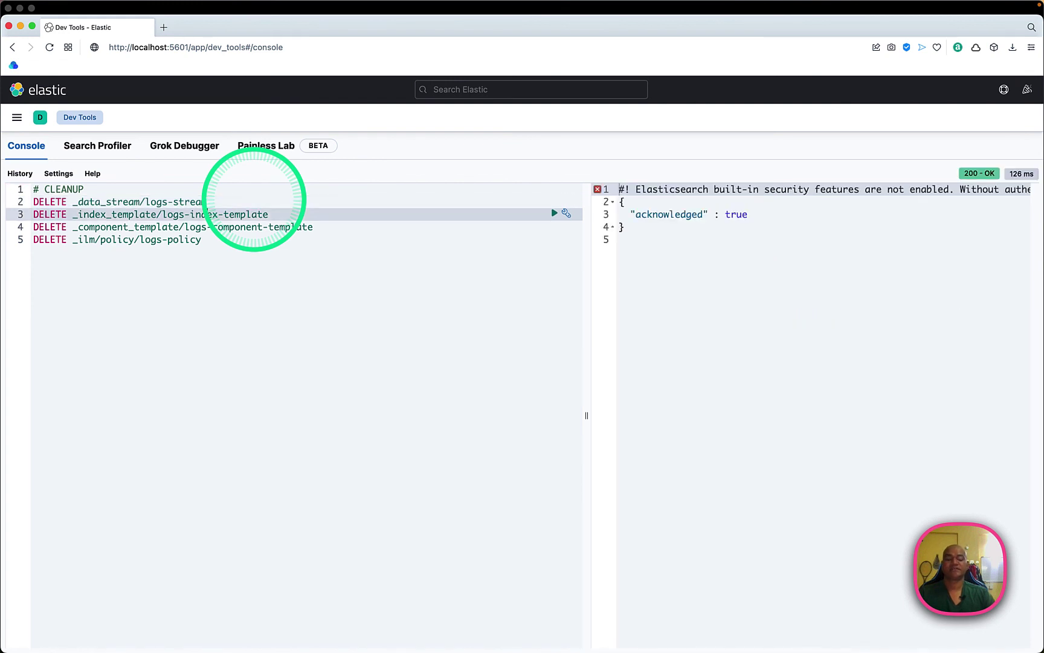
key("super+Return")
key("Down")
key("super+Return")
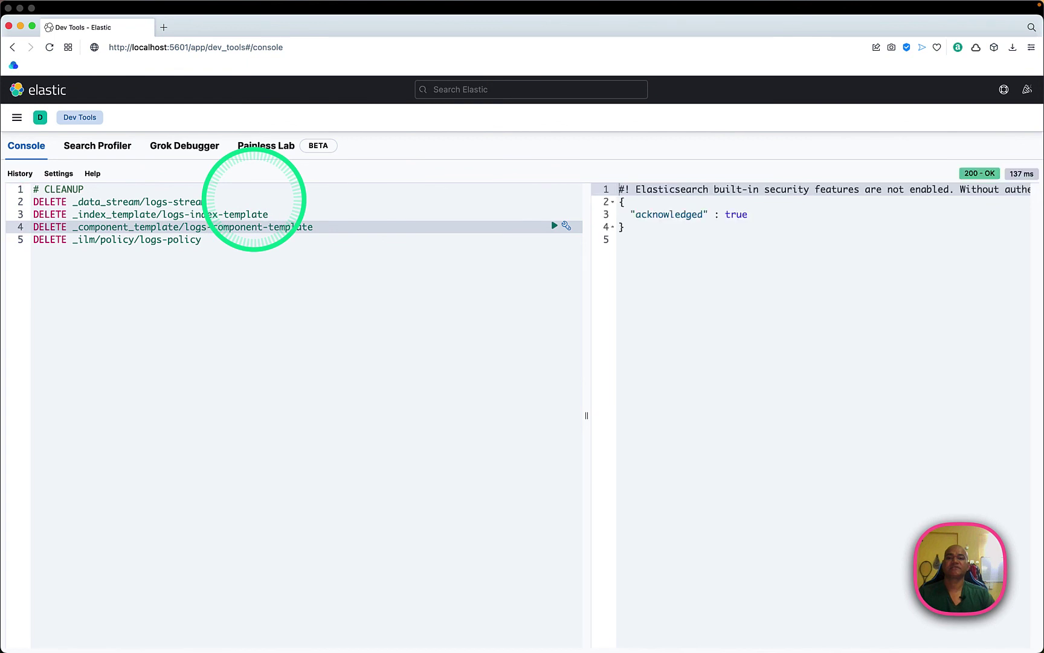
key("Down")
key("super+Return")
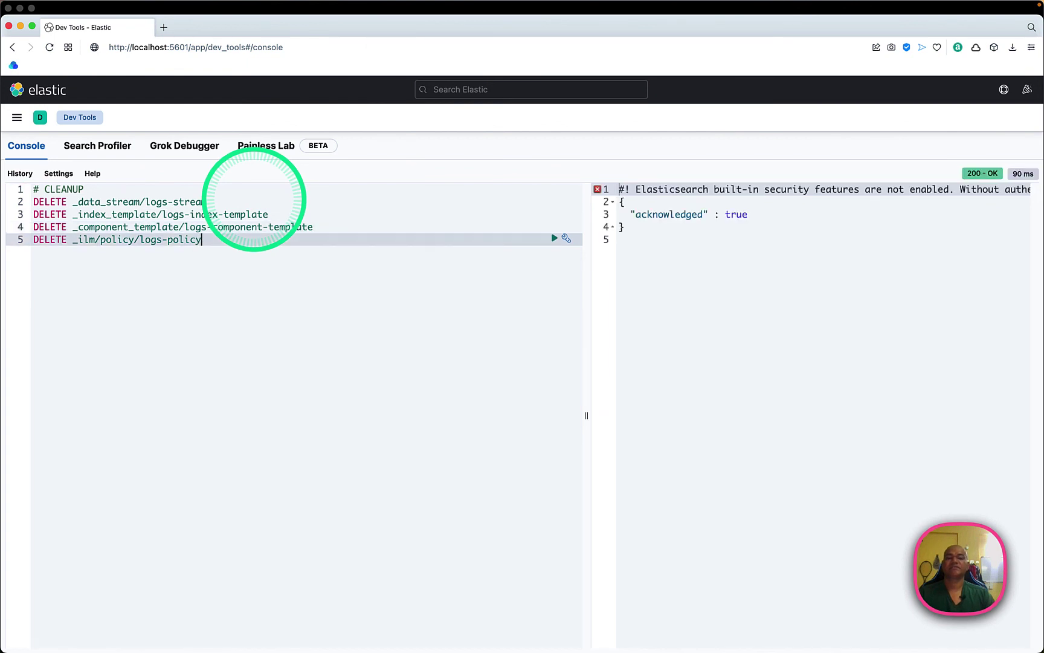